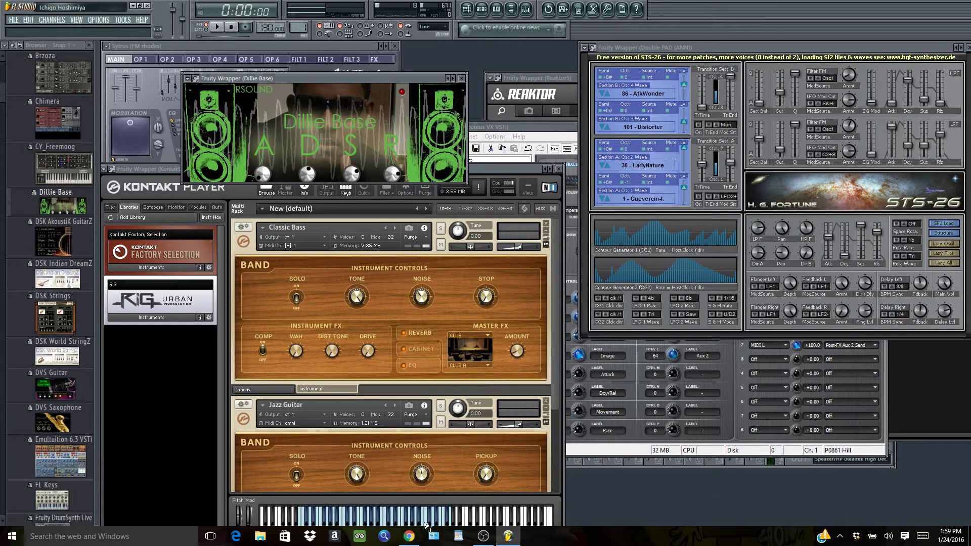
In Chrome, list HG Fortune's plugins on VST4Free and page forward to page 4
left_click(408, 536)
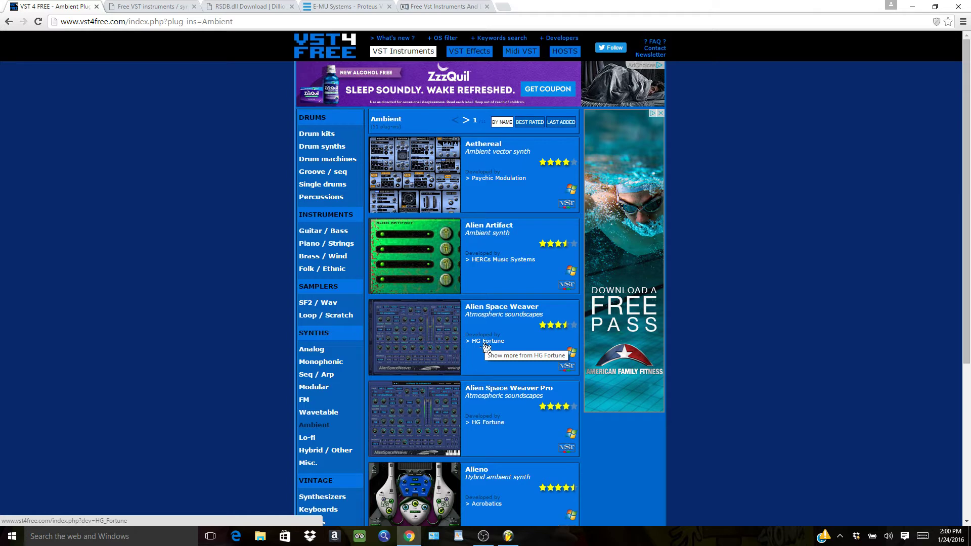
left_click(485, 347)
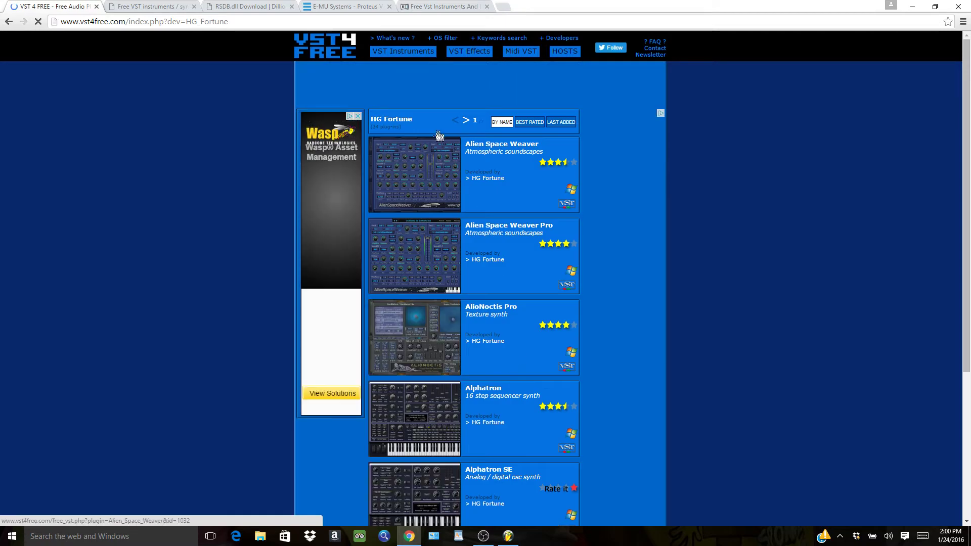
scroll(426, 387, "down", 1)
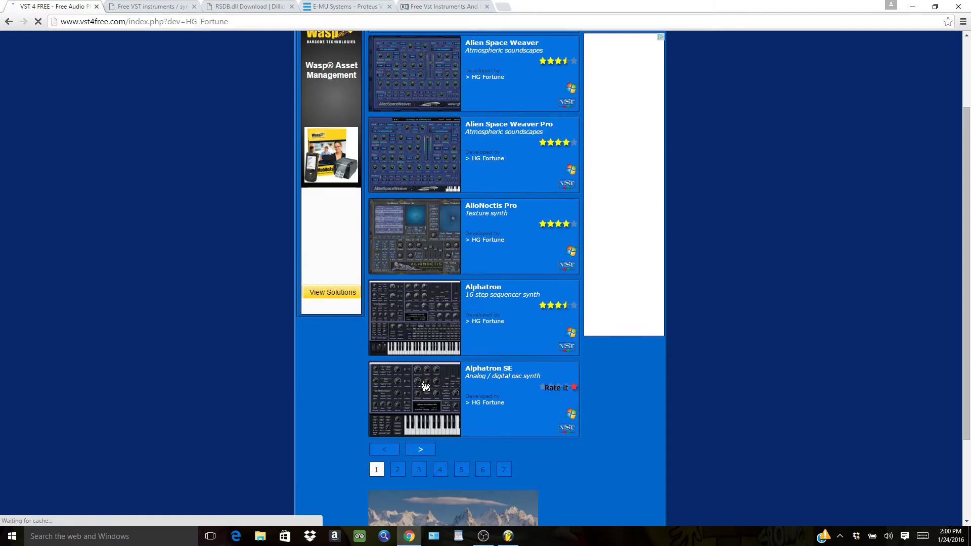
scroll(449, 304, "down", 1)
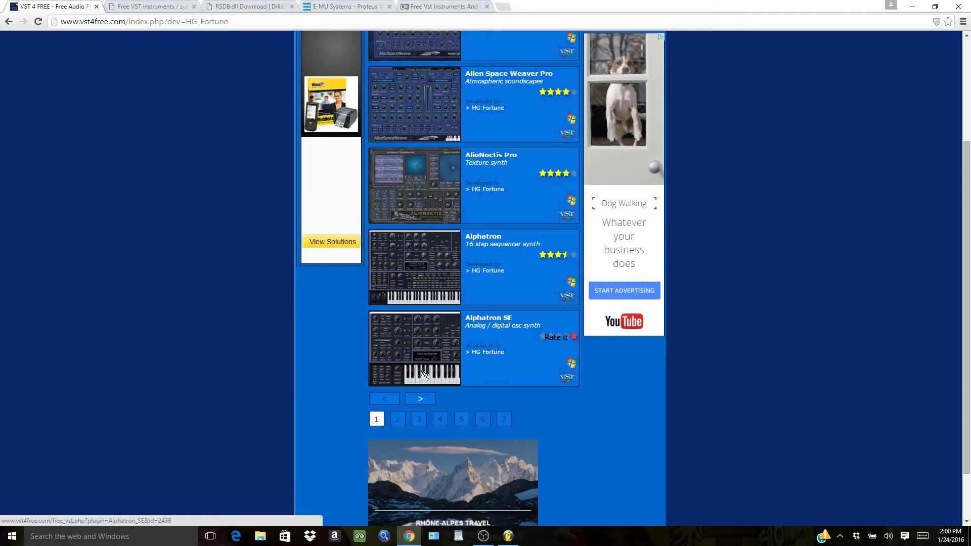
left_click(428, 423)
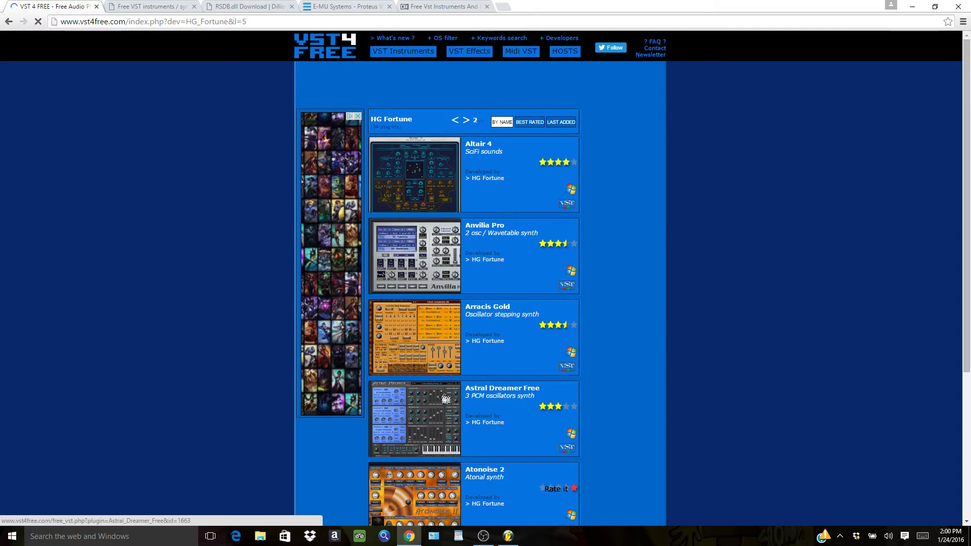
scroll(415, 319, "down", 1)
scroll(416, 319, "down", 1)
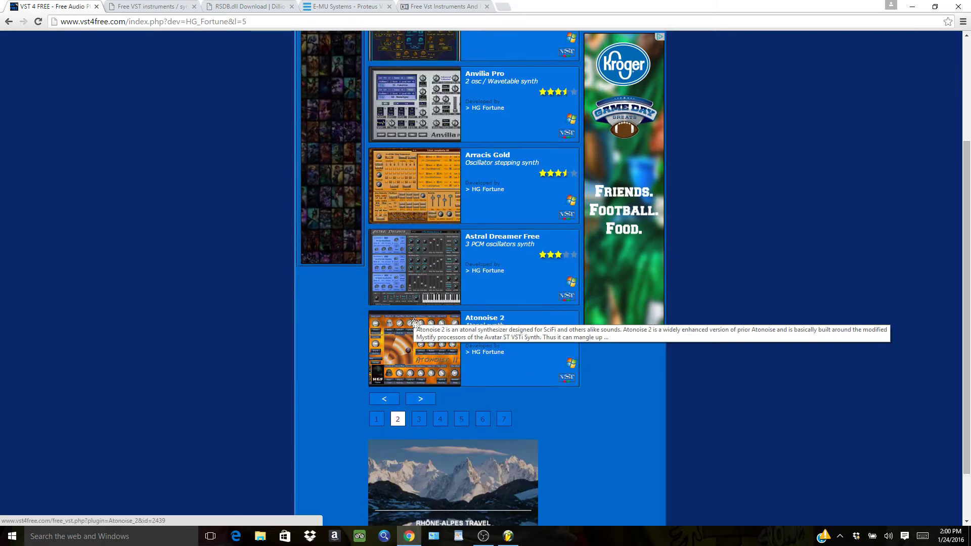
left_click(421, 423)
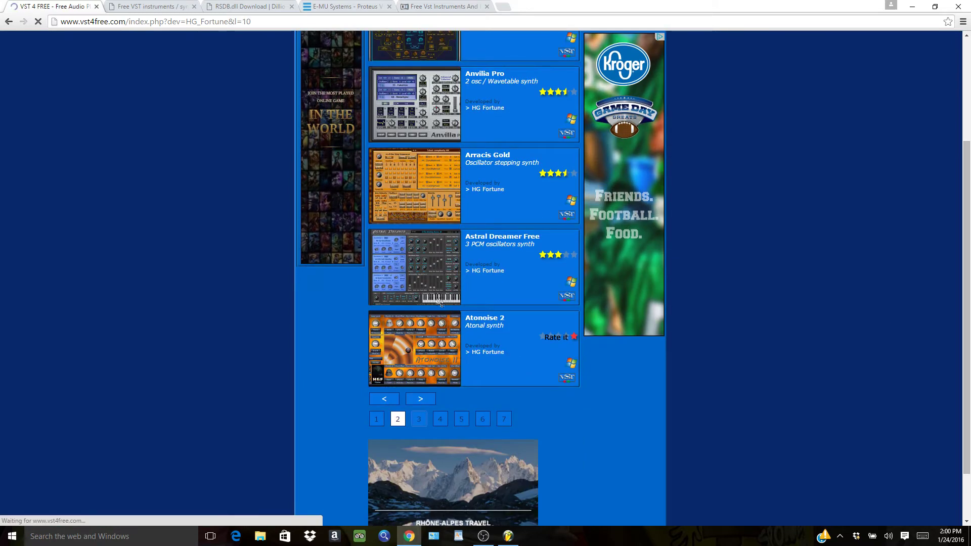
scroll(433, 396, "down", 1)
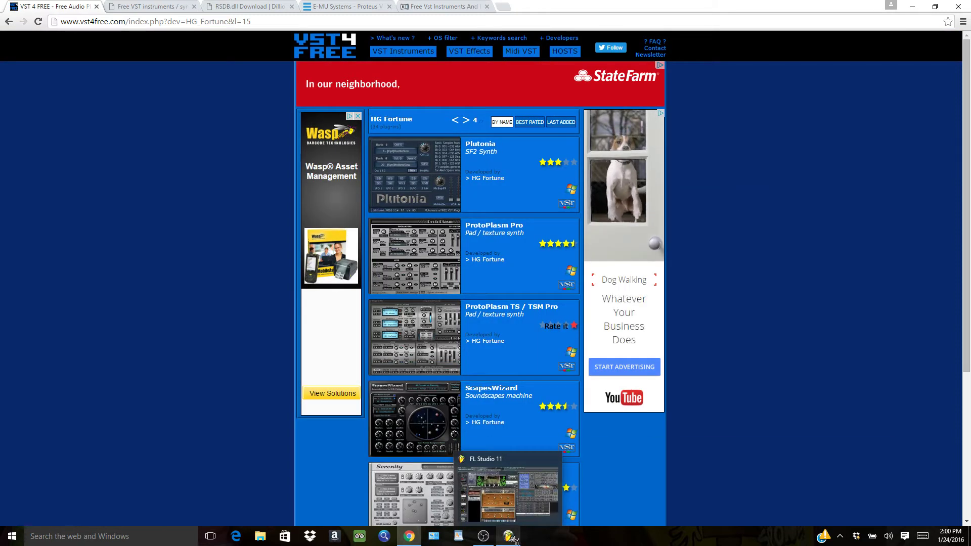
left_click(513, 538)
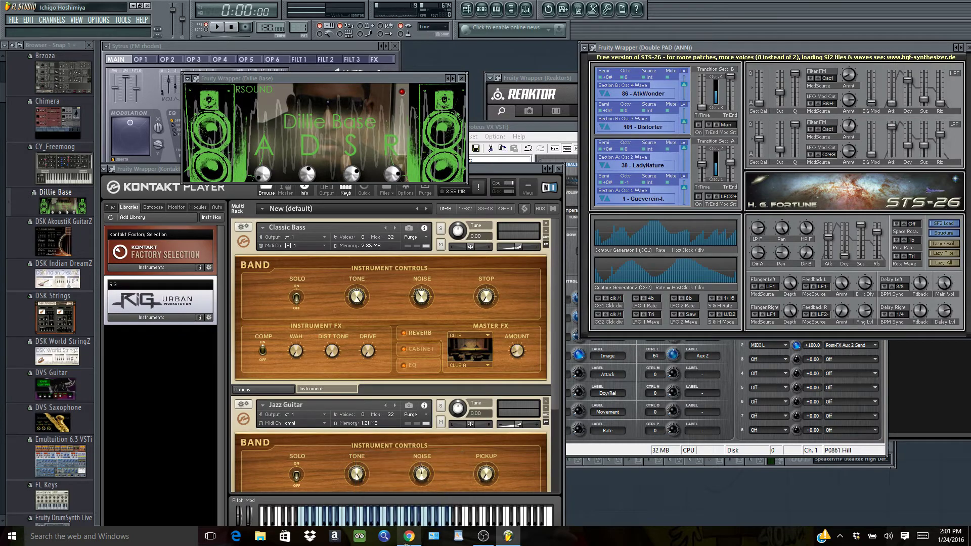
left_click(409, 535)
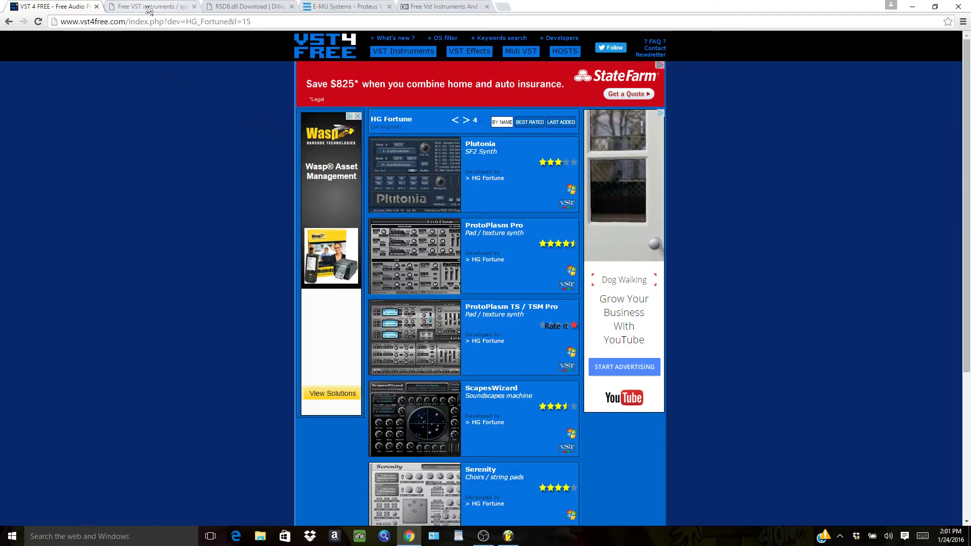
Start the Unknown synth v.4.0 demo video on VSTPlanet, then return to VST4Free
left_click(150, 8)
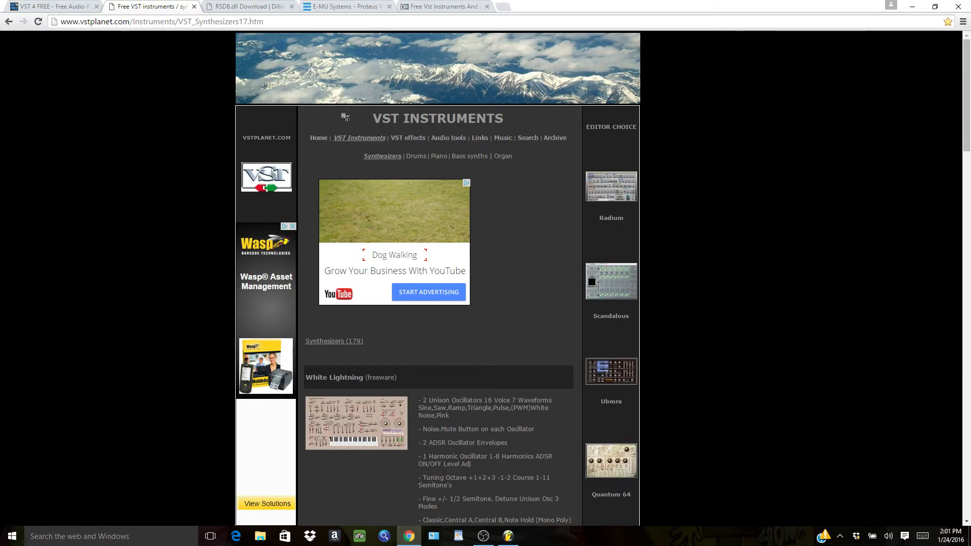
scroll(508, 200, "down", 1)
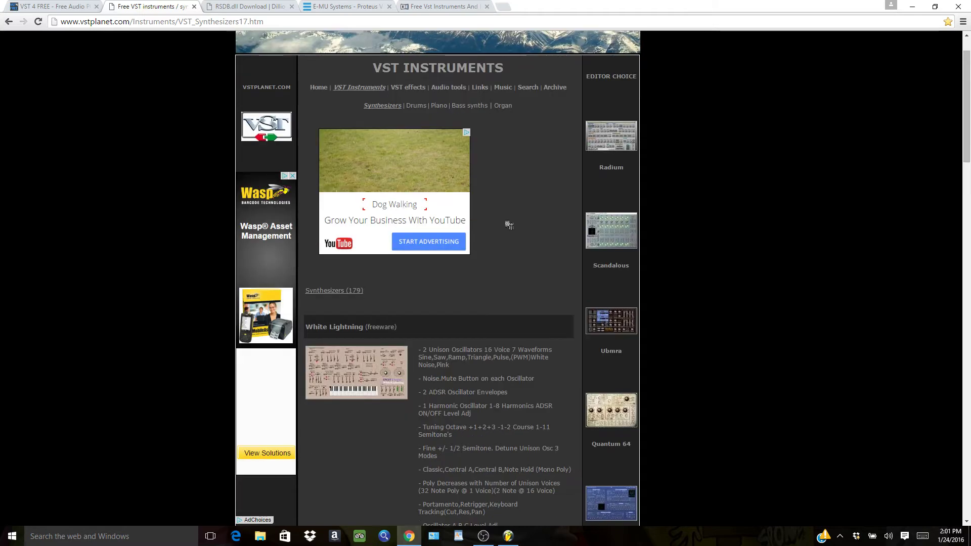
scroll(507, 221, "down", 2)
scroll(508, 225, "down", 1)
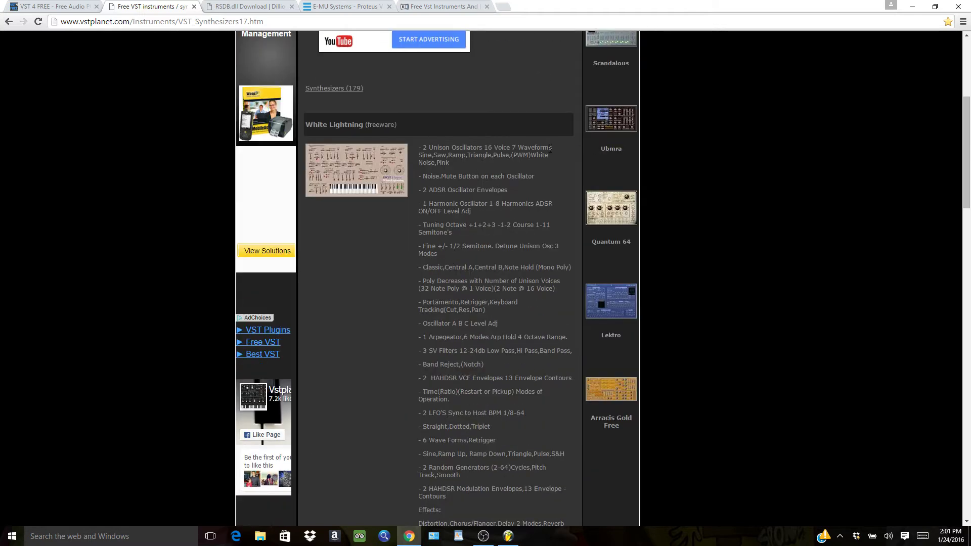
scroll(522, 164, "down", 2)
scroll(525, 174, "down", 1)
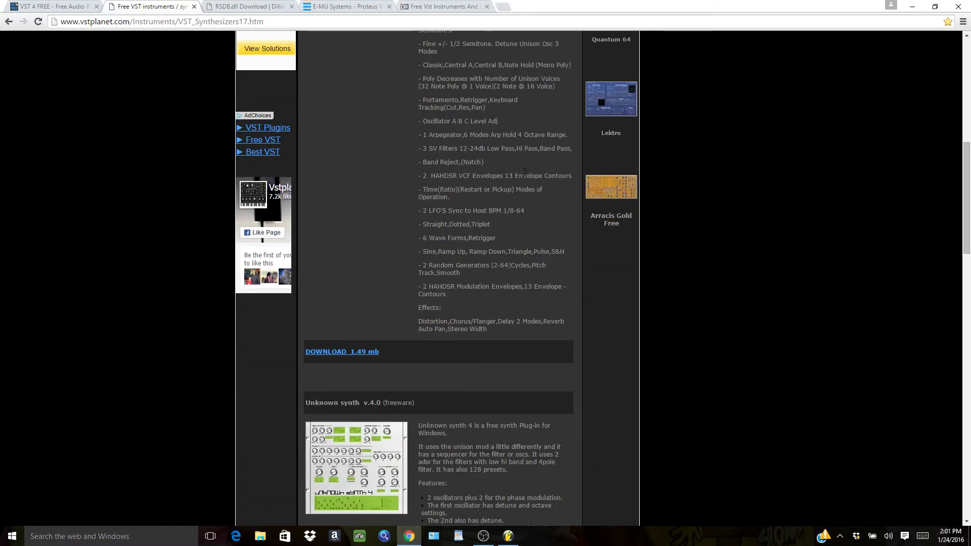
scroll(524, 179, "down", 2)
scroll(520, 182, "down", 1)
scroll(522, 186, "down", 2)
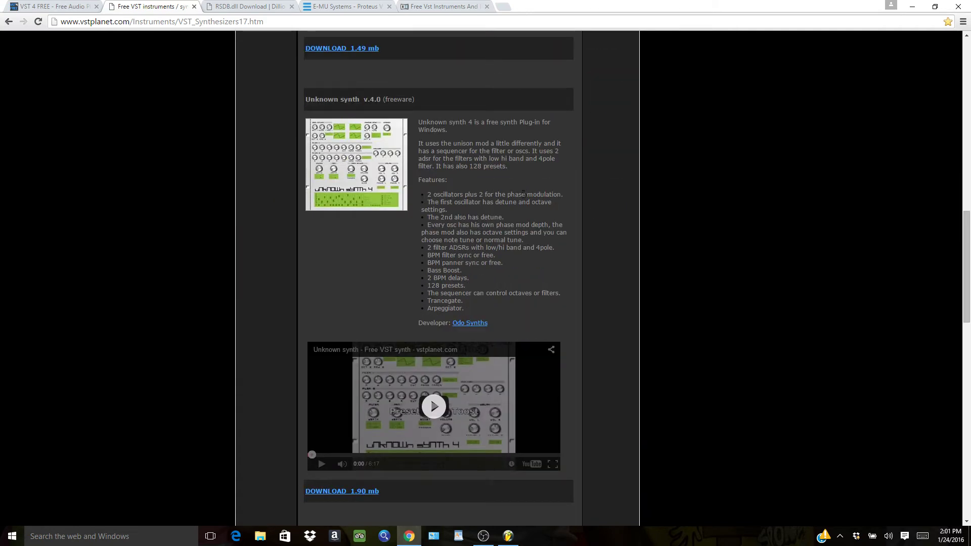
scroll(524, 225, "down", 1)
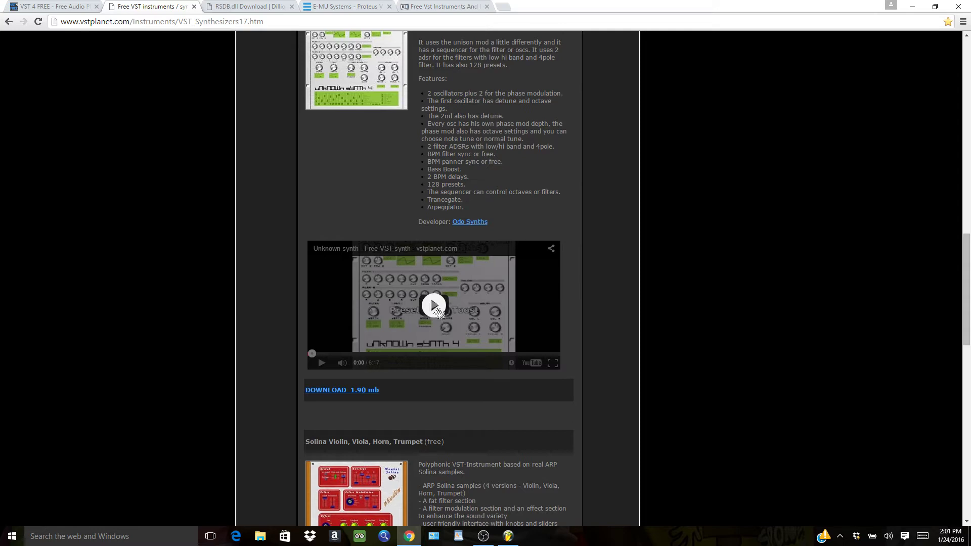
scroll(369, 130, "up", 1)
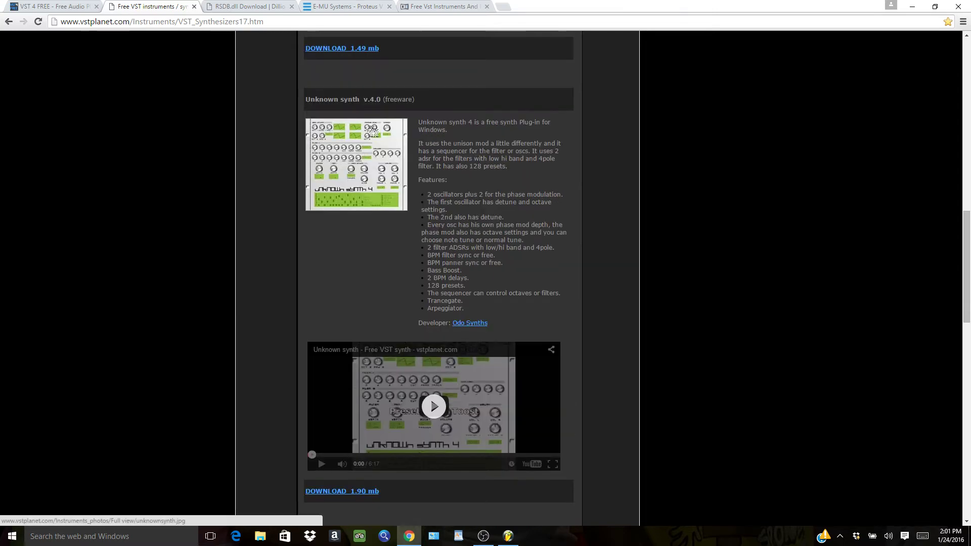
scroll(392, 182, "down", 1)
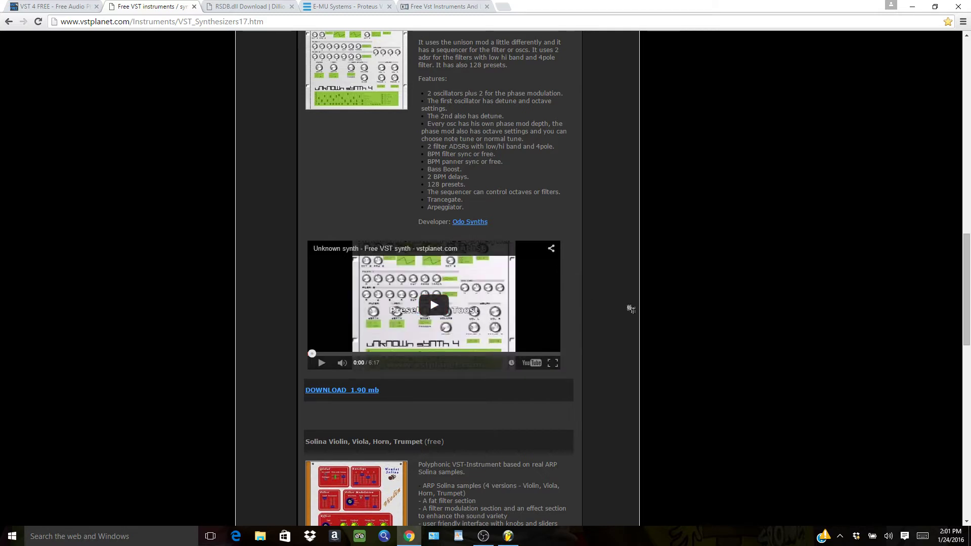
left_click(434, 309)
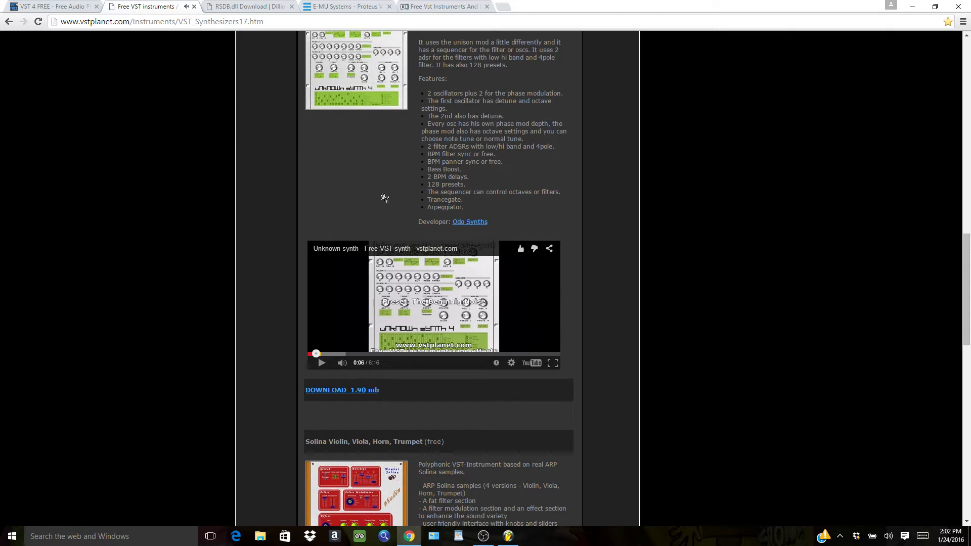
scroll(383, 202, "up", 2)
scroll(398, 146, "up", 2)
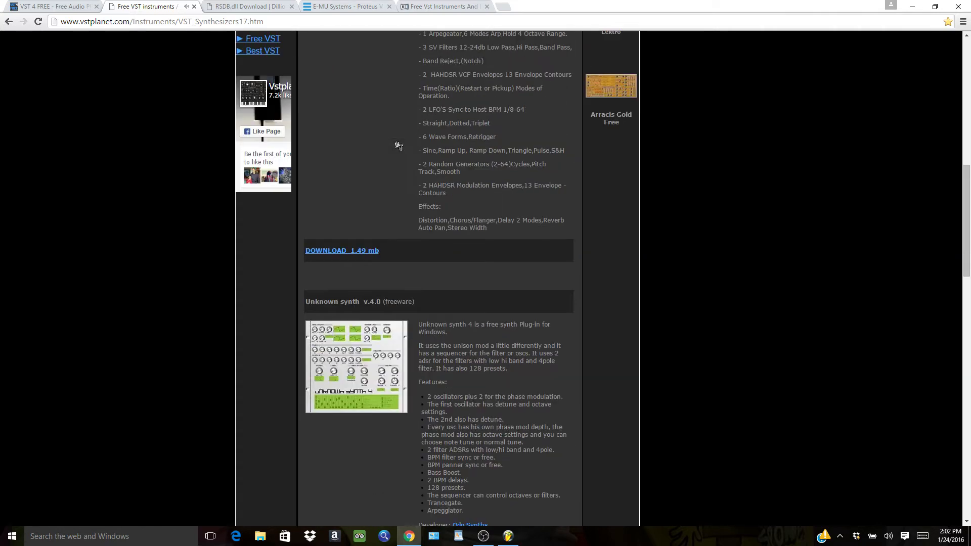
left_click(71, 10)
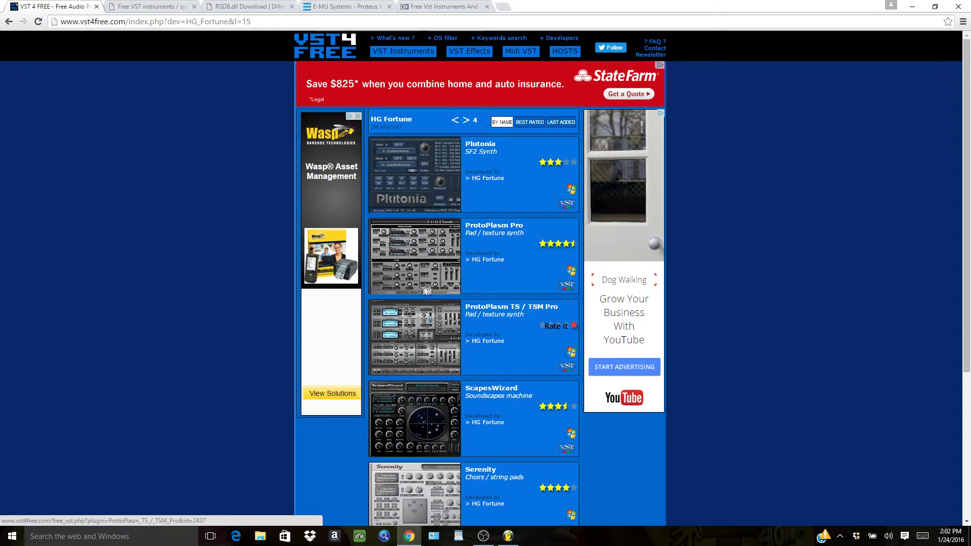
Play and pause the Plutonia demo video, then go back to HG Fortune's page 4
left_click(420, 189)
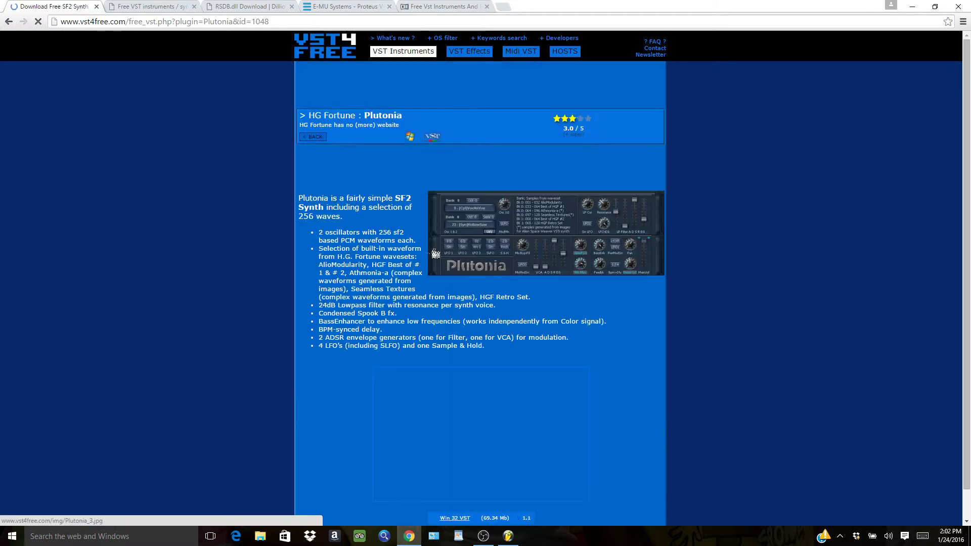
scroll(387, 247, "down", 1)
scroll(346, 262, "down", 1)
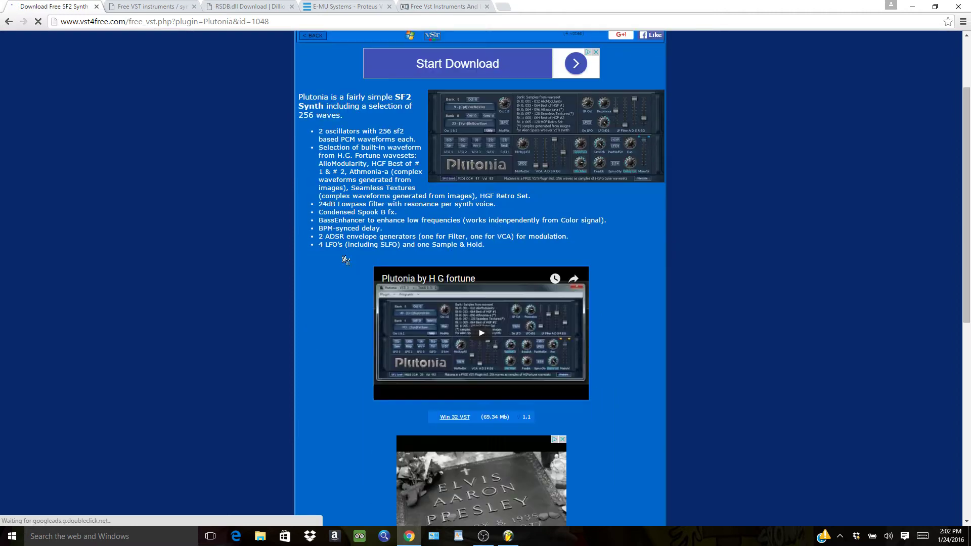
left_click(493, 343)
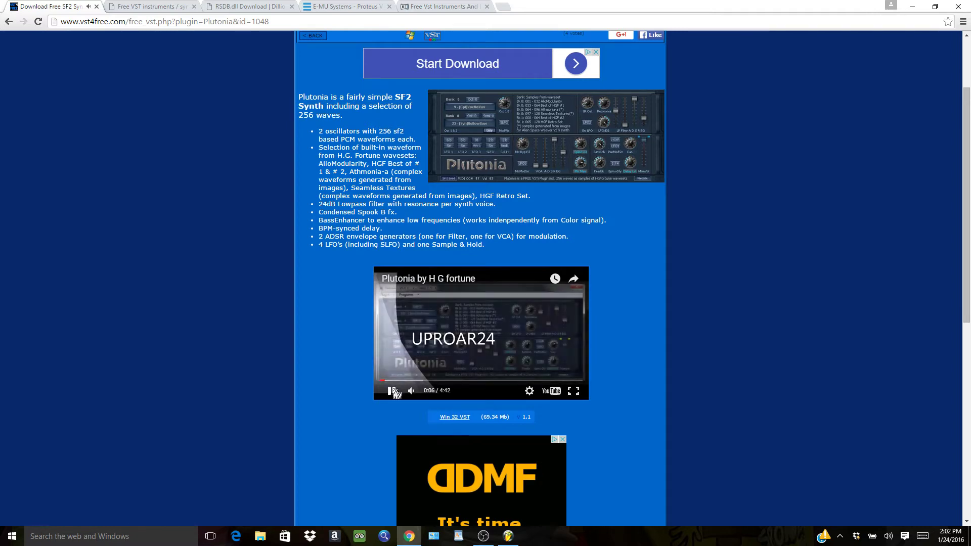
left_click(392, 392)
scroll(395, 394, "up", 2)
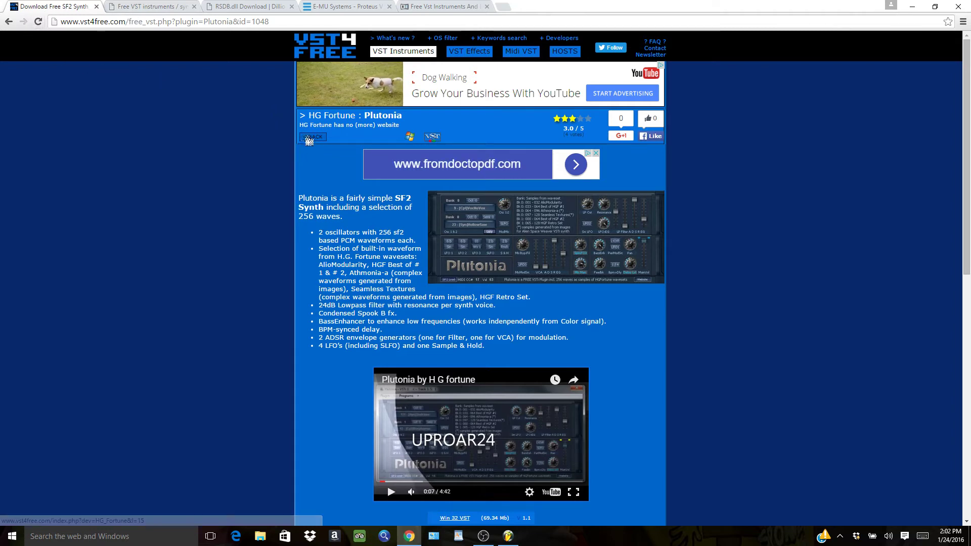
left_click(309, 140)
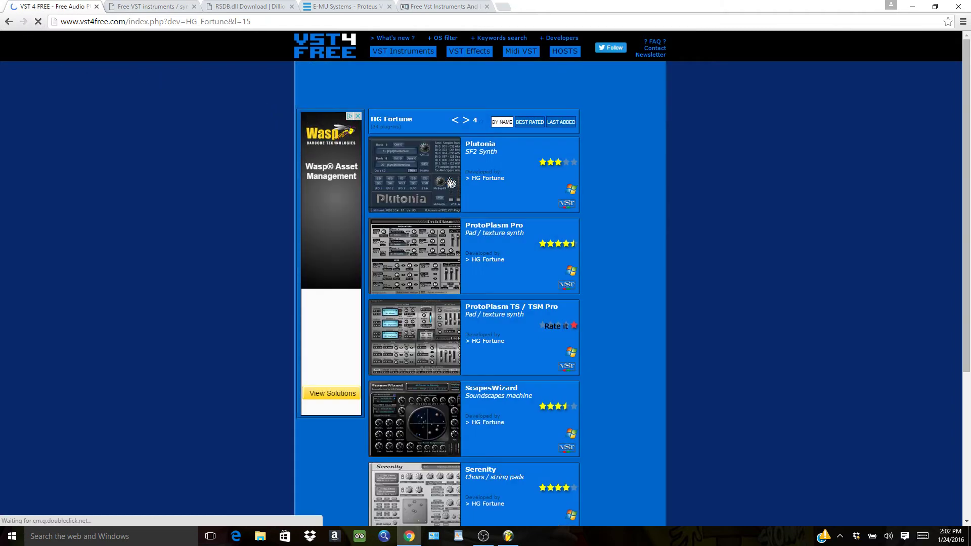
Go via the VSTPlanet tab to the Dilliot2k RSDB.dll Download page
left_click(154, 8)
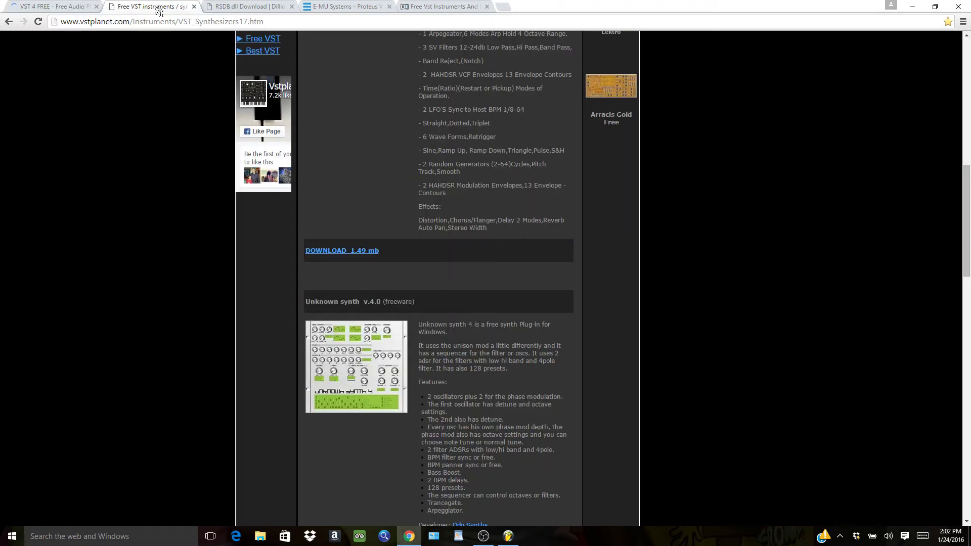
left_click(250, 7)
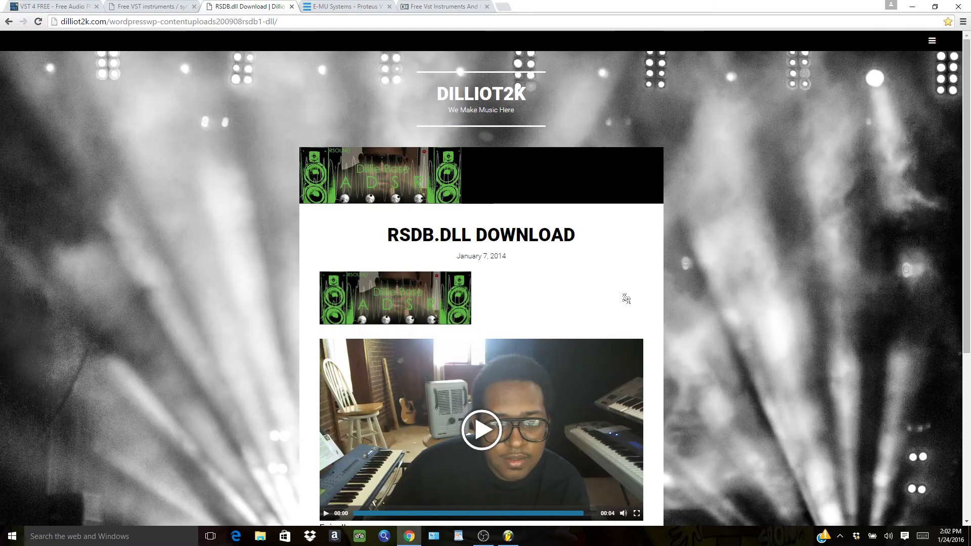
scroll(645, 288, "down", 2)
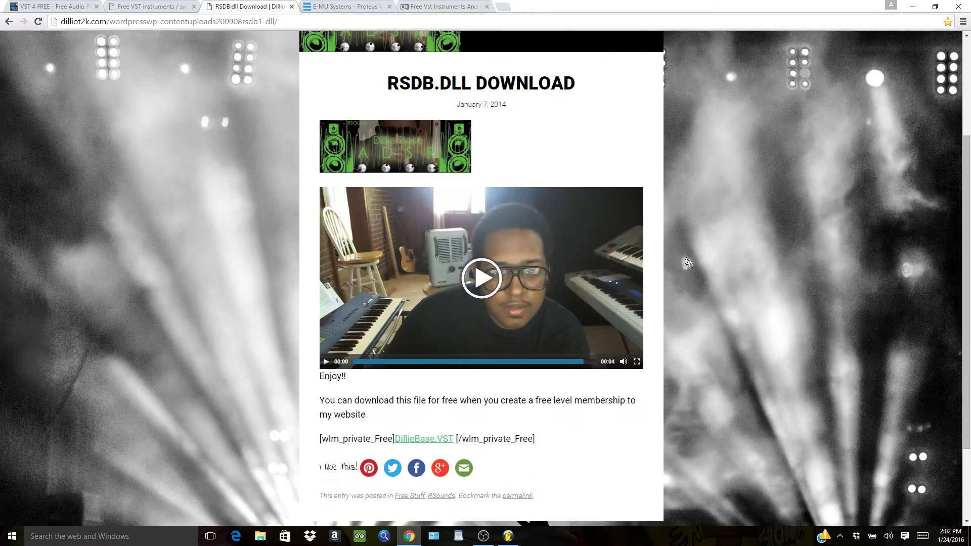
scroll(687, 263, "down", 2)
scroll(688, 263, "up", 4)
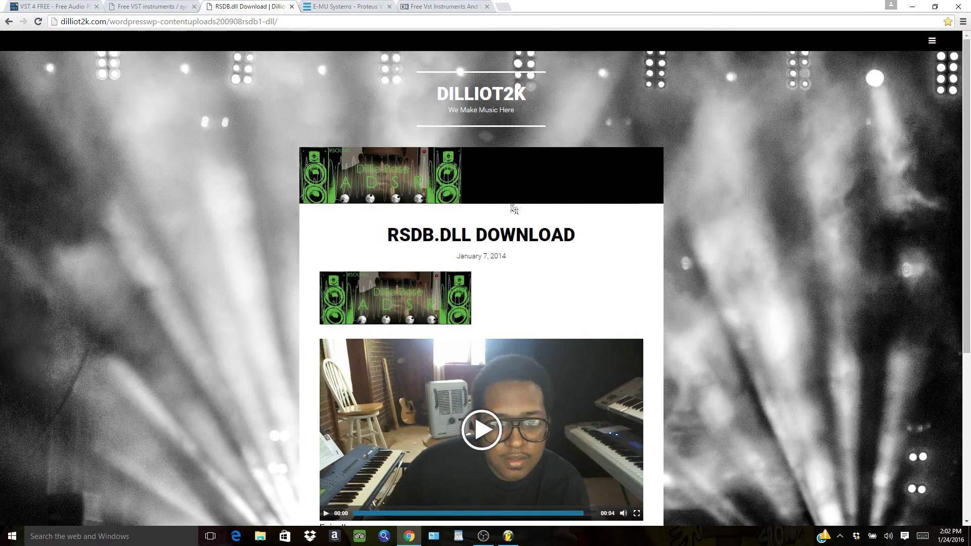
mouse_move(508, 536)
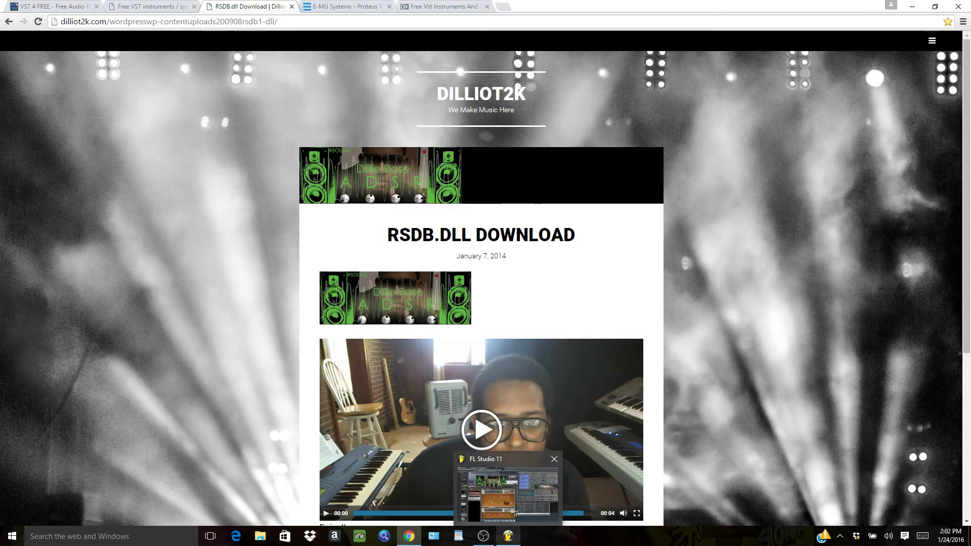
Return to FL Studio and focus the Dillie Base Fruity Wrapper window
left_click(513, 510)
left_click(295, 81)
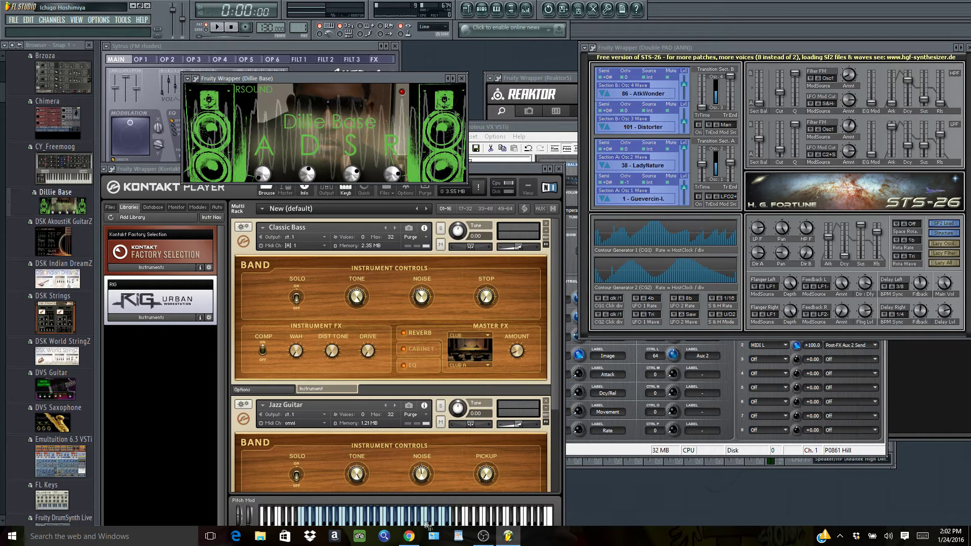
Return to Chrome and show the E-MU Systems Proteus VX download page
left_click(409, 535)
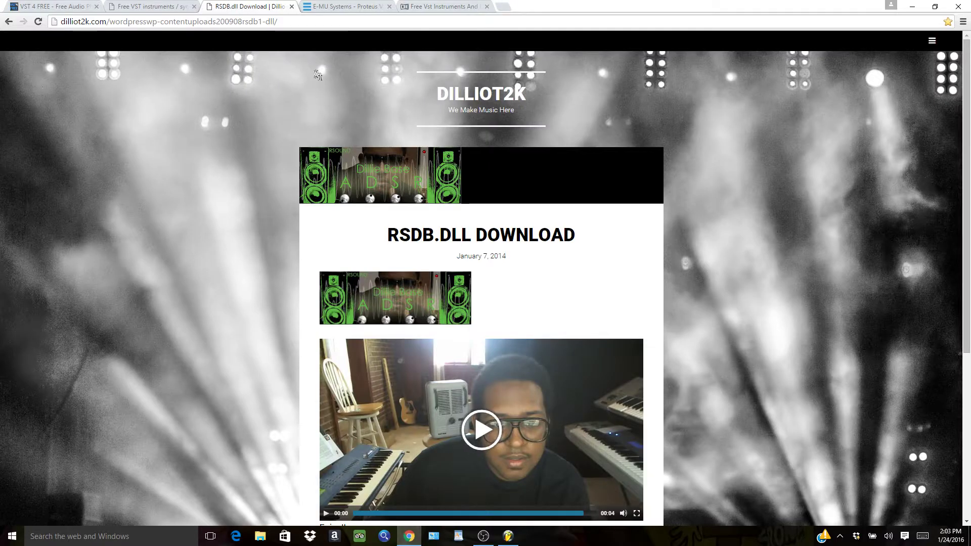
left_click(343, 9)
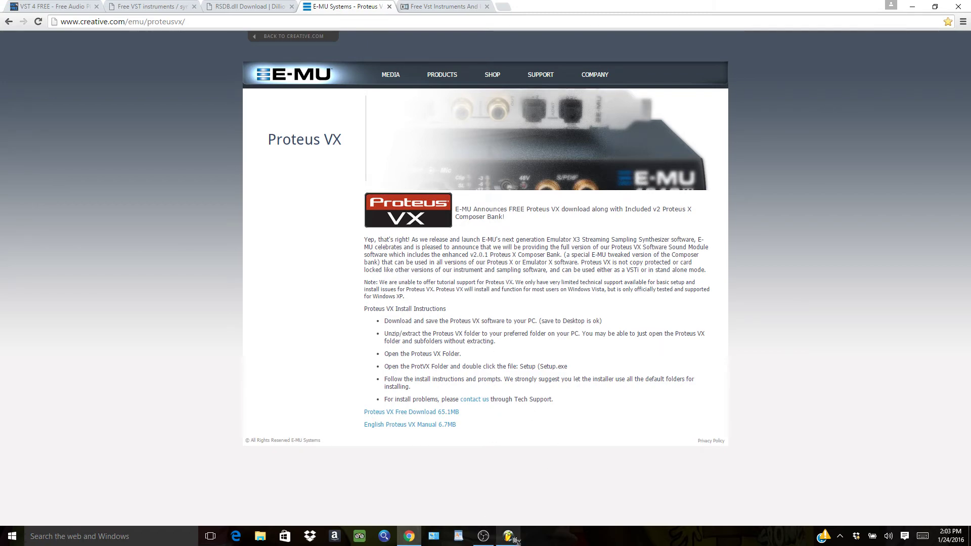
In FL Studio, focus the Proteus VX wrapper and show its main preset view with Hill
mouse_move(508, 536)
left_click(523, 472)
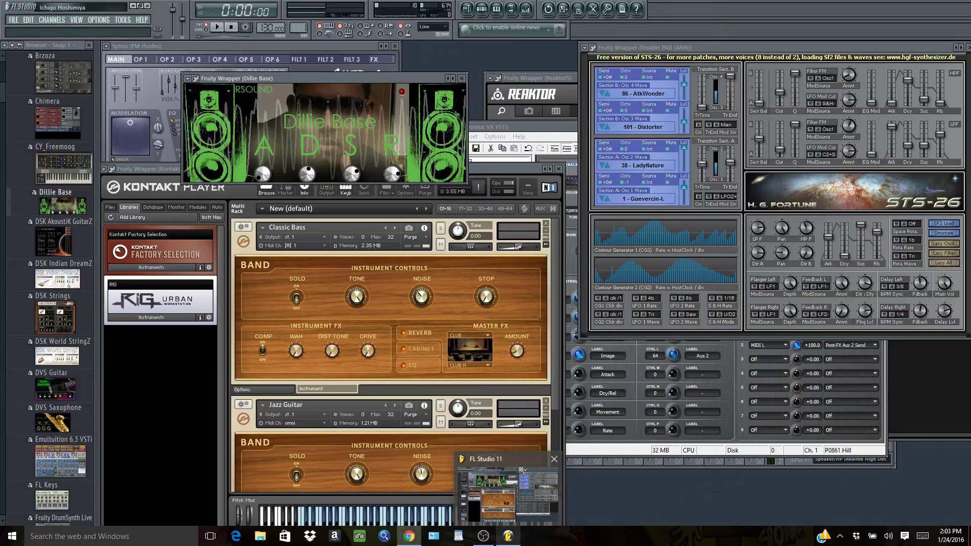
left_click(510, 133)
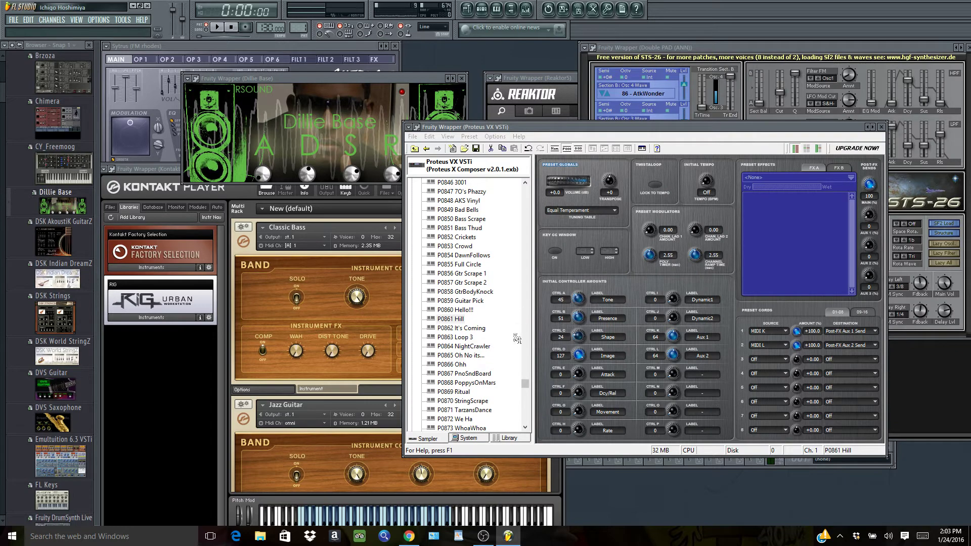
left_click(492, 173)
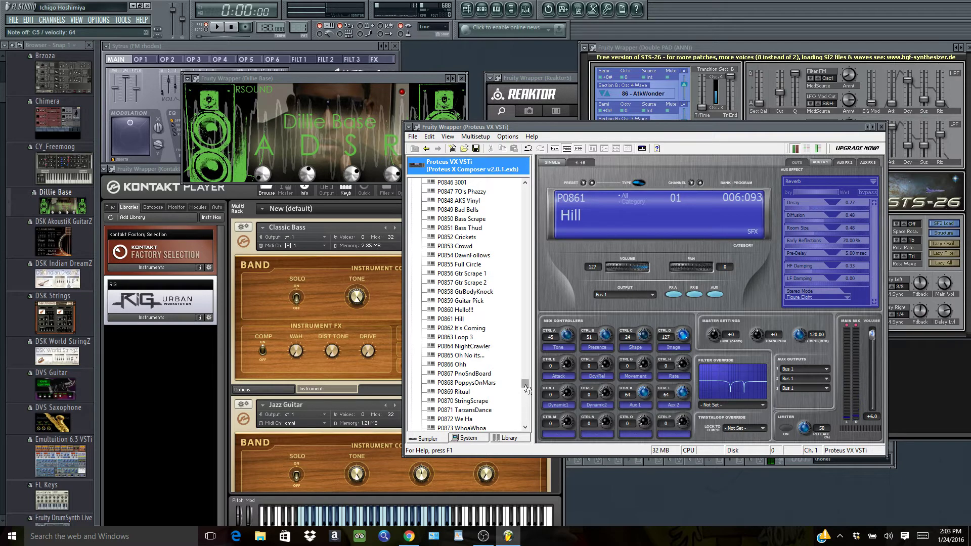
left_click_drag(526, 384, 525, 197)
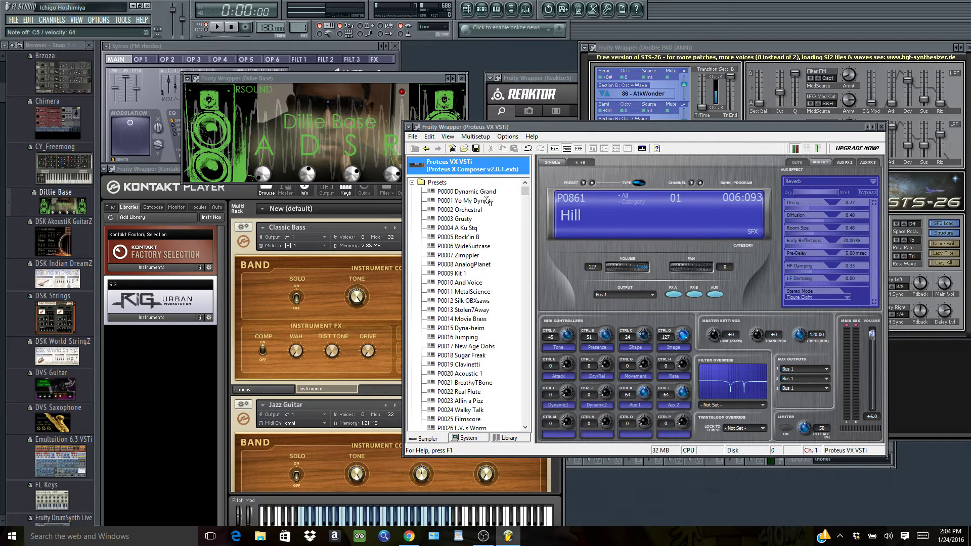
left_click_drag(525, 191, 532, 429)
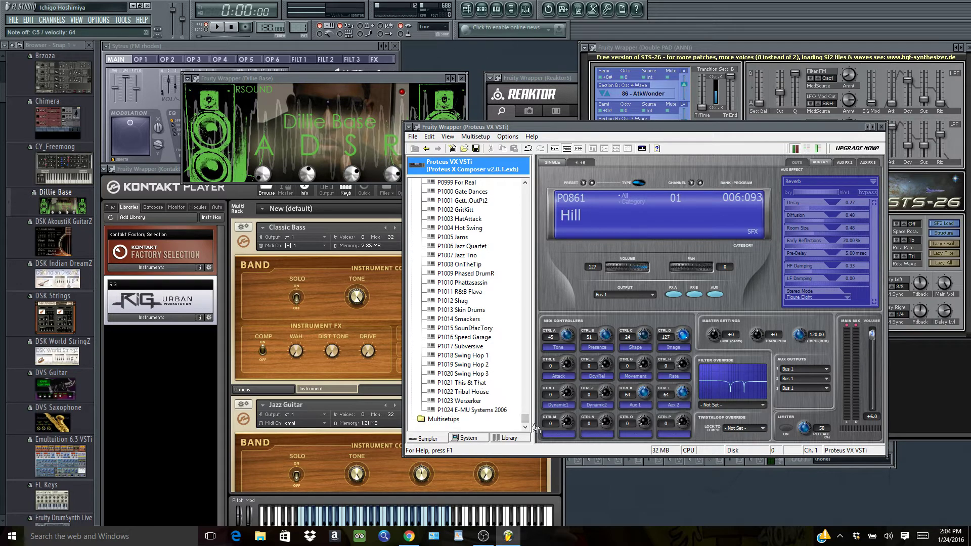
mouse_move(525, 424)
left_mouse_down()
mouse_move(524, 400)
mouse_move(522, 409)
left_mouse_up()
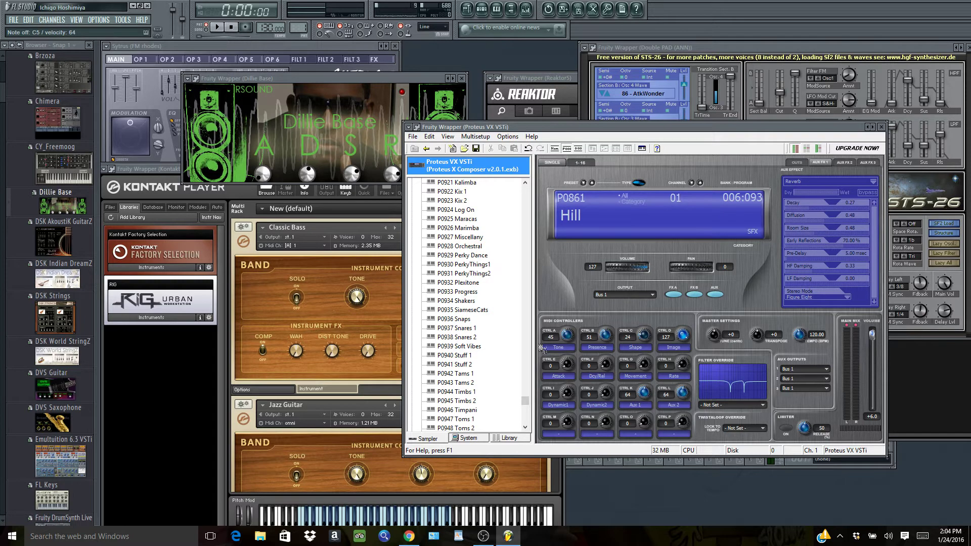
left_click_drag(524, 405, 525, 389)
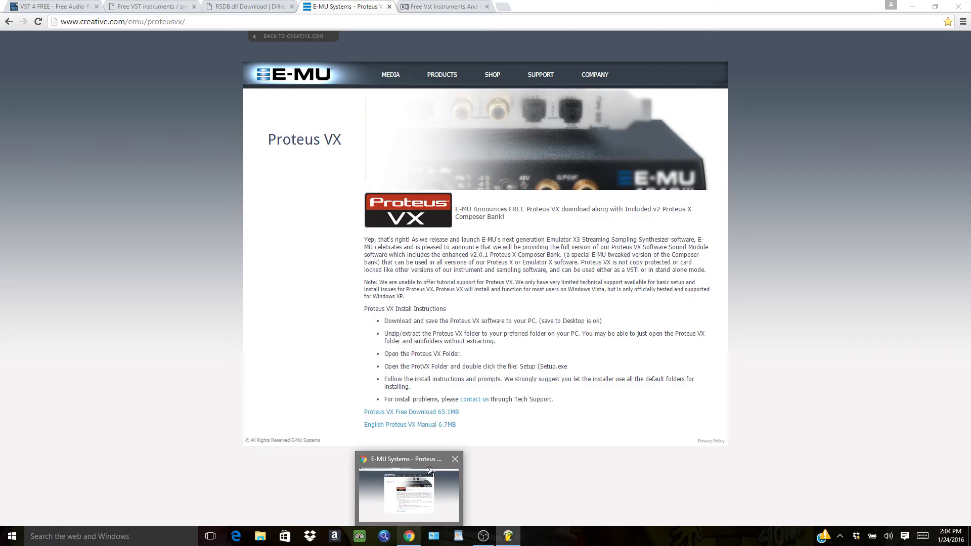
Show the 'Free Vst Instruments And Effects' page and scroll its player downloads
left_click(429, 472)
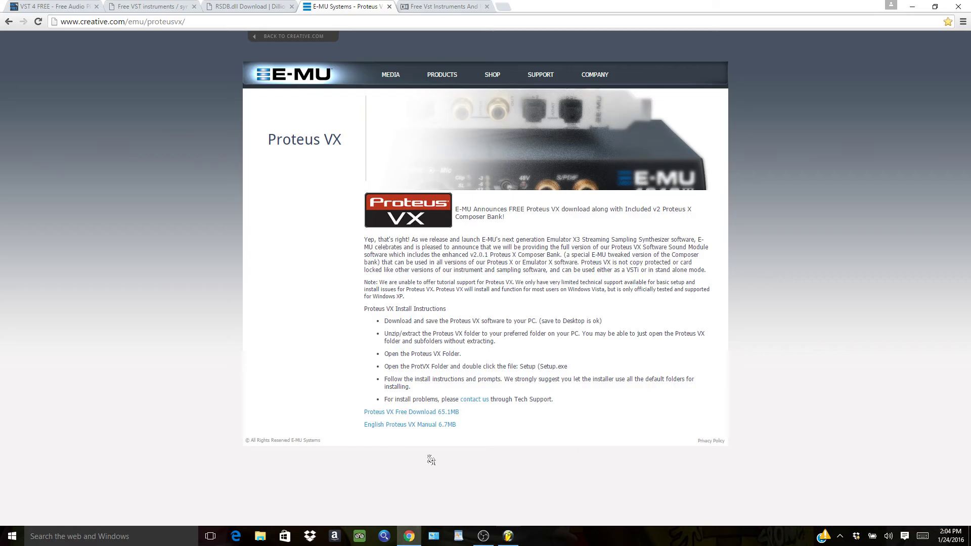
left_click(449, 7)
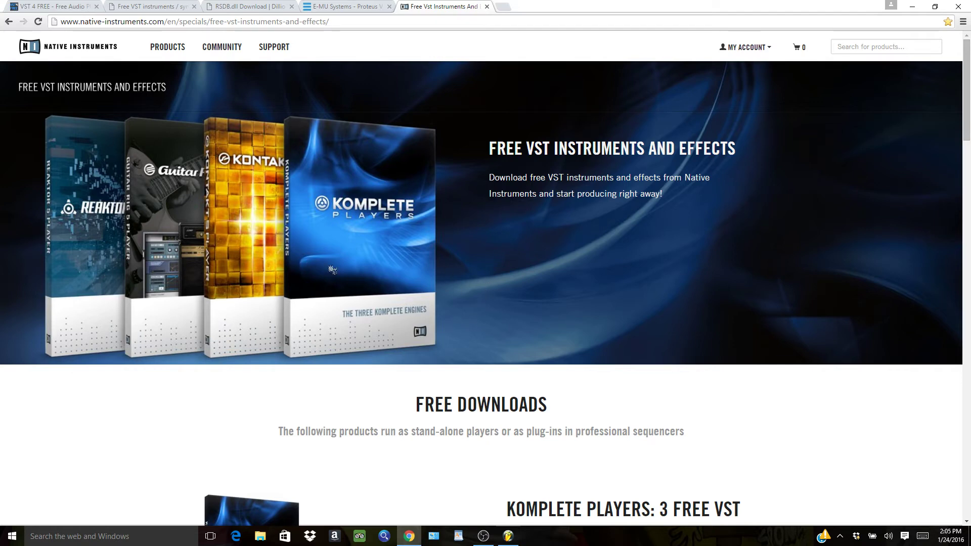
scroll(581, 245, "down", 3)
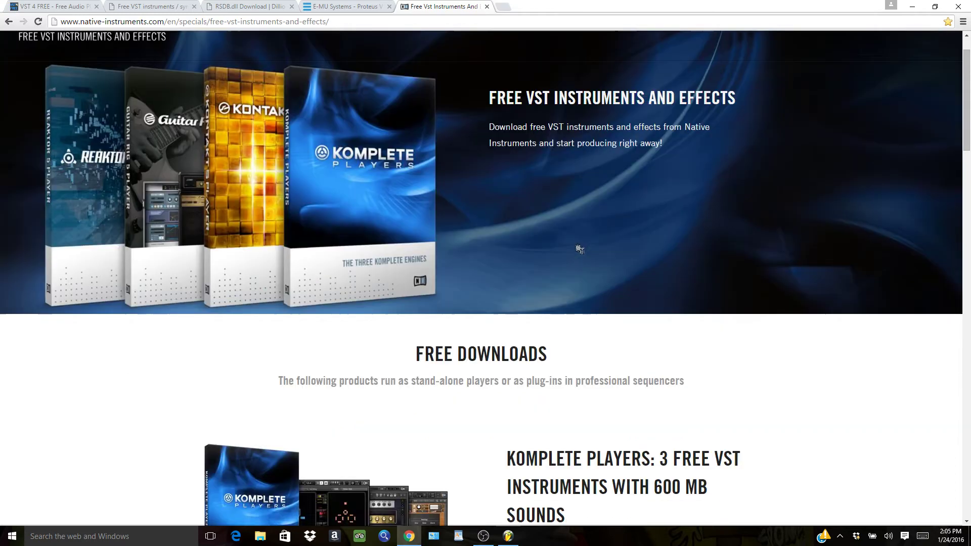
scroll(581, 249, "up", 3)
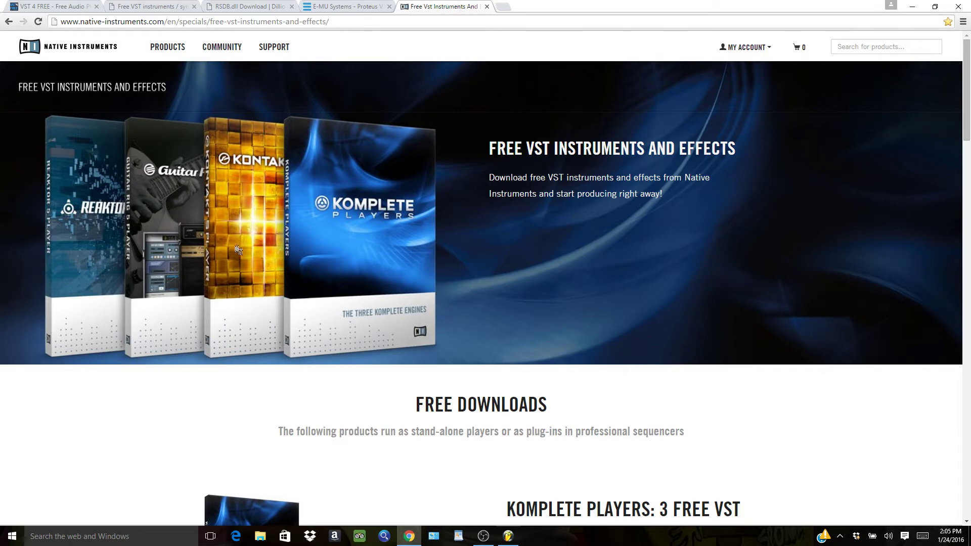
scroll(656, 309, "down", 1)
scroll(655, 308, "down", 3)
scroll(657, 308, "down", 1)
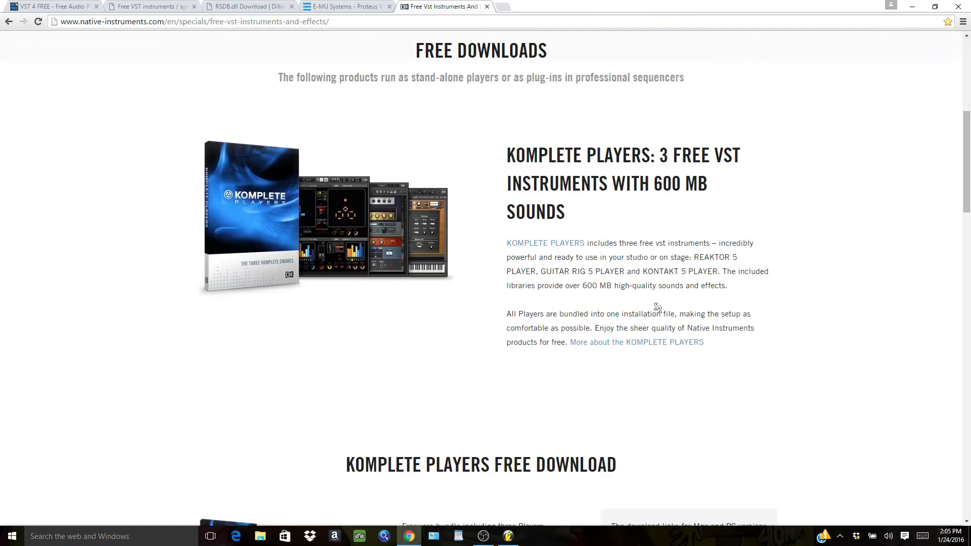
scroll(657, 307, "down", 2)
scroll(607, 293, "down", 3)
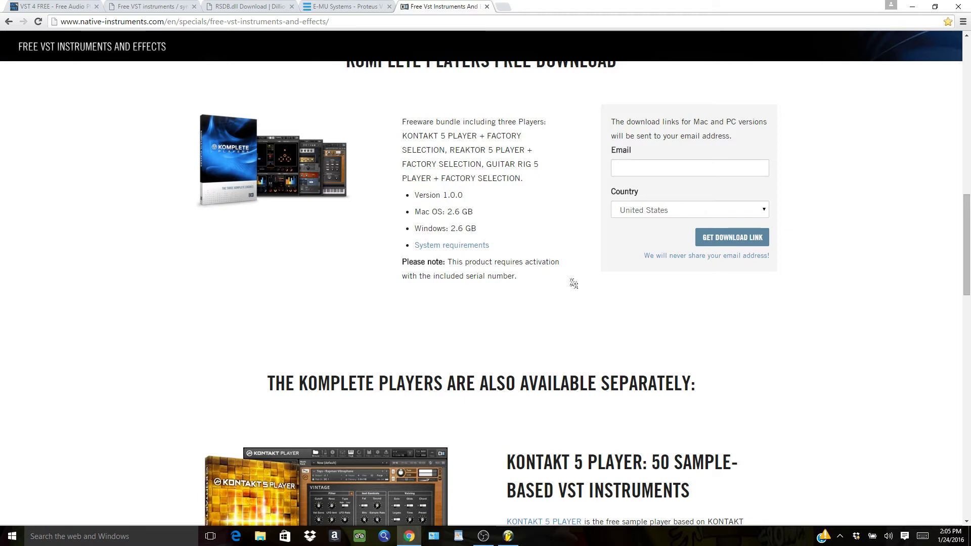
scroll(574, 285, "down", 2)
scroll(573, 281, "down", 1)
scroll(573, 279, "down", 1)
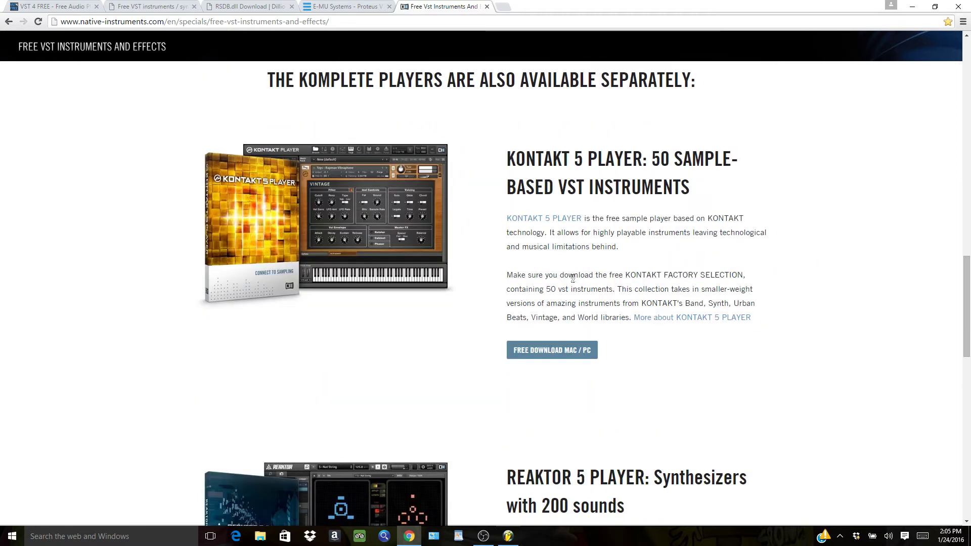
scroll(573, 278, "down", 1)
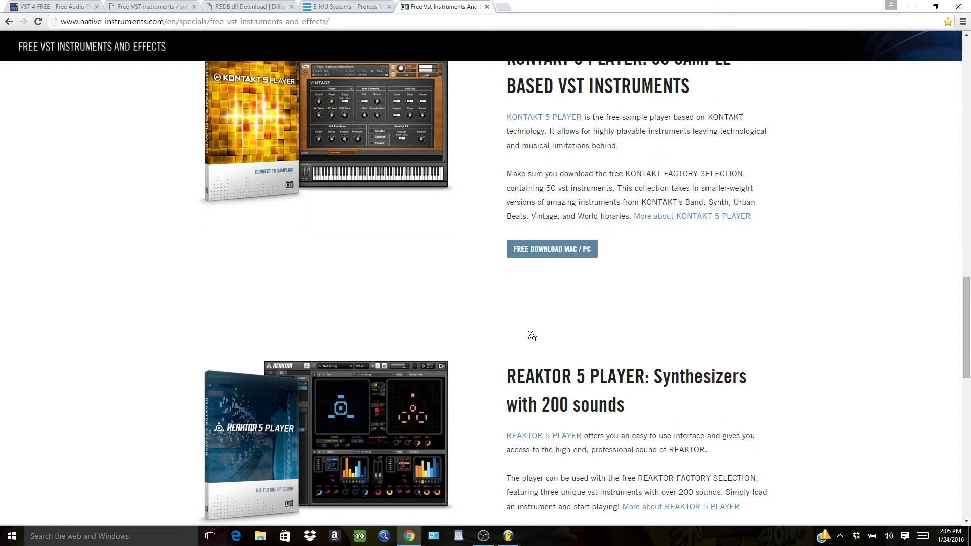
scroll(561, 349, "down", 2)
scroll(649, 300, "down", 2)
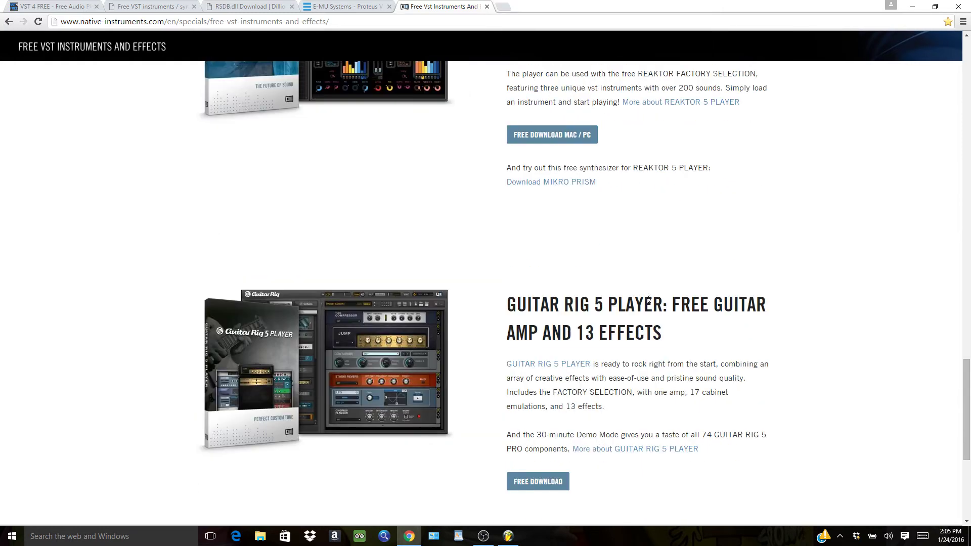
scroll(649, 300, "down", 2)
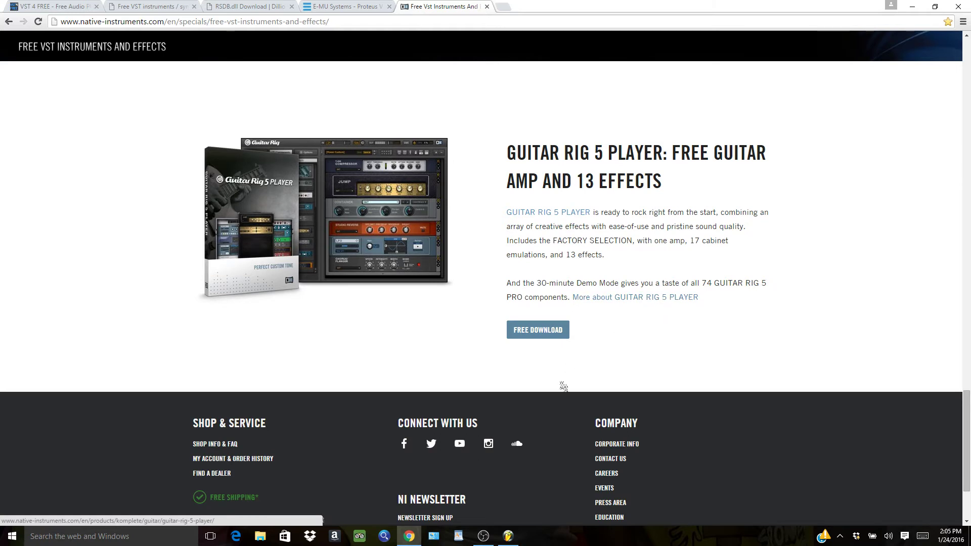
mouse_move(508, 537)
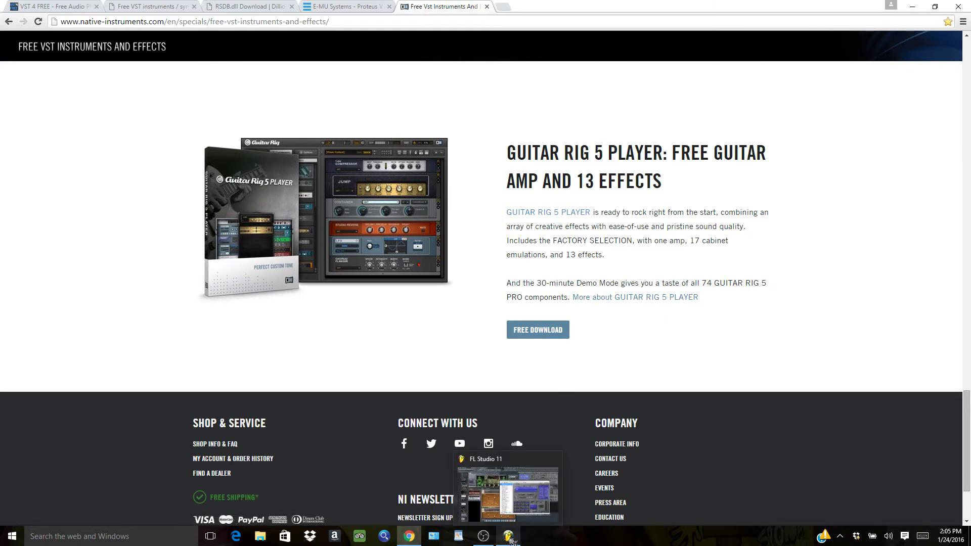
Focus Reaktor's Carbon2 window, glance at its preset list unchanged, then focus Kontakt Player
left_click(527, 469)
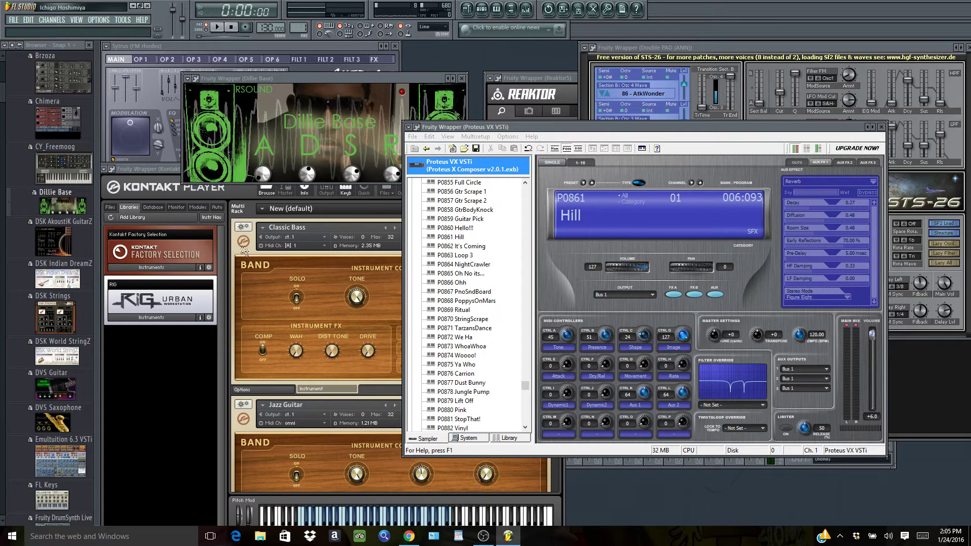
left_click(566, 79)
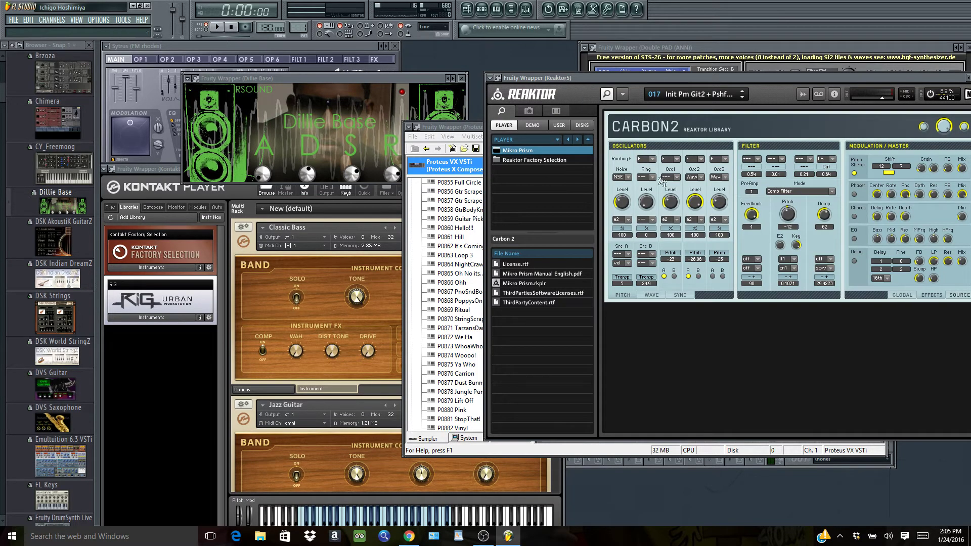
left_click(710, 98)
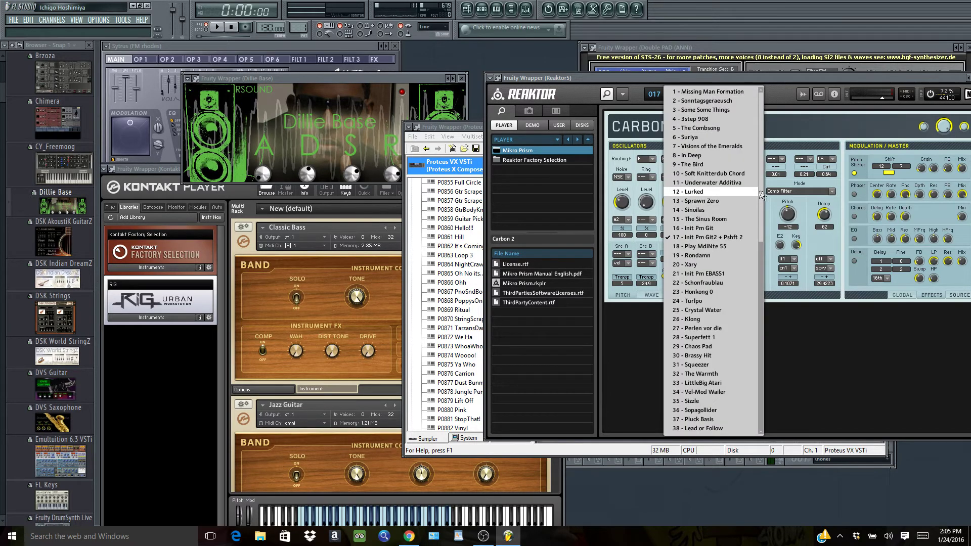
left_click_drag(763, 196, 762, 412)
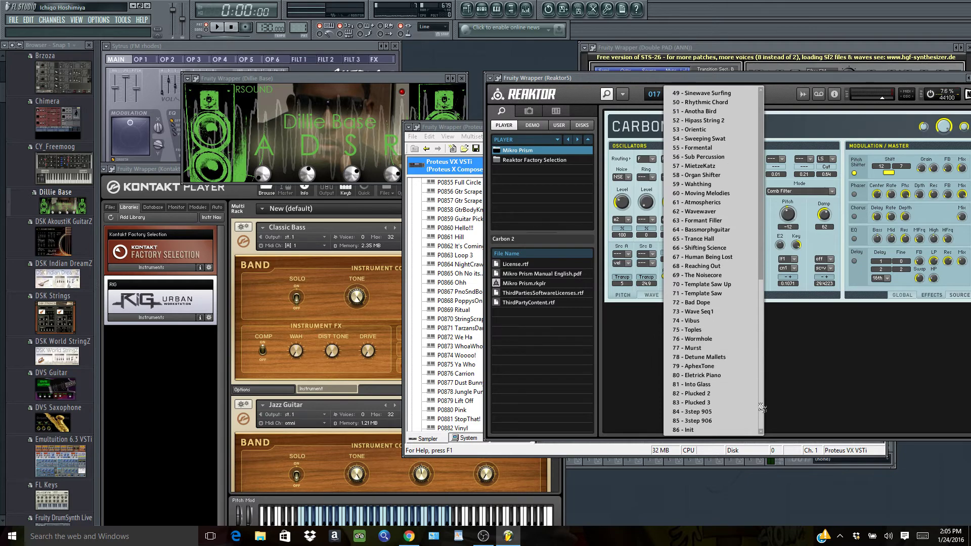
left_click_drag(762, 413, 762, 180)
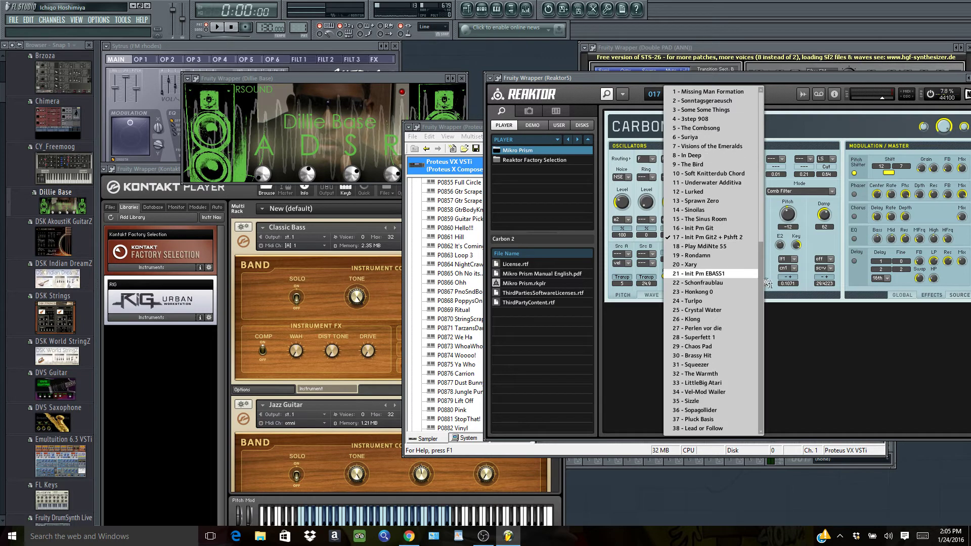
left_click(774, 95)
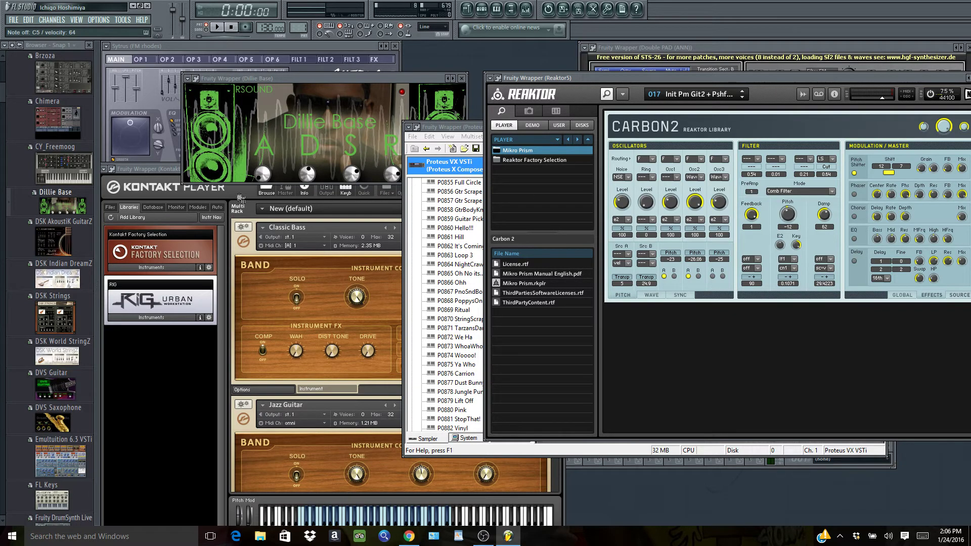
left_click(162, 170)
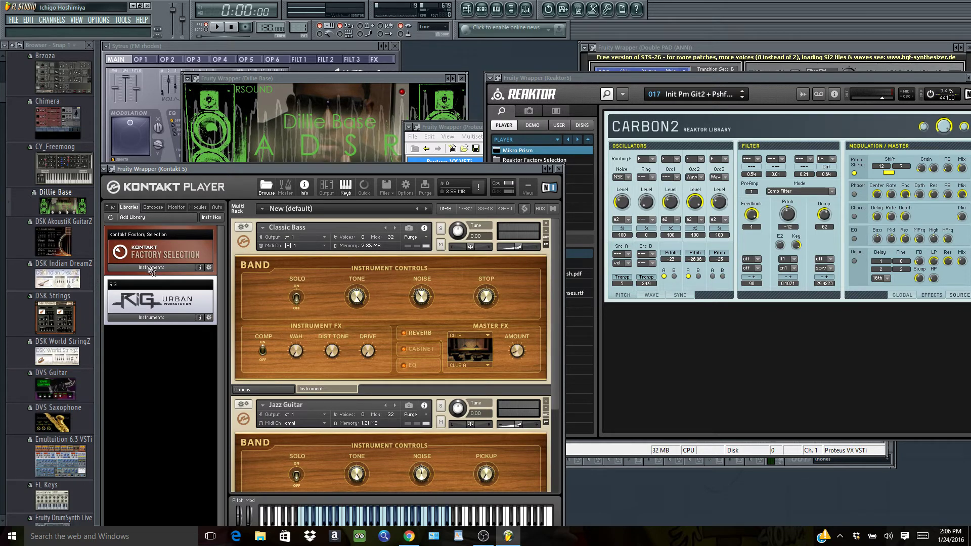
Browse Kontakt's Factory Selection folders: Band, Synth and Urban Beats
left_click(152, 268)
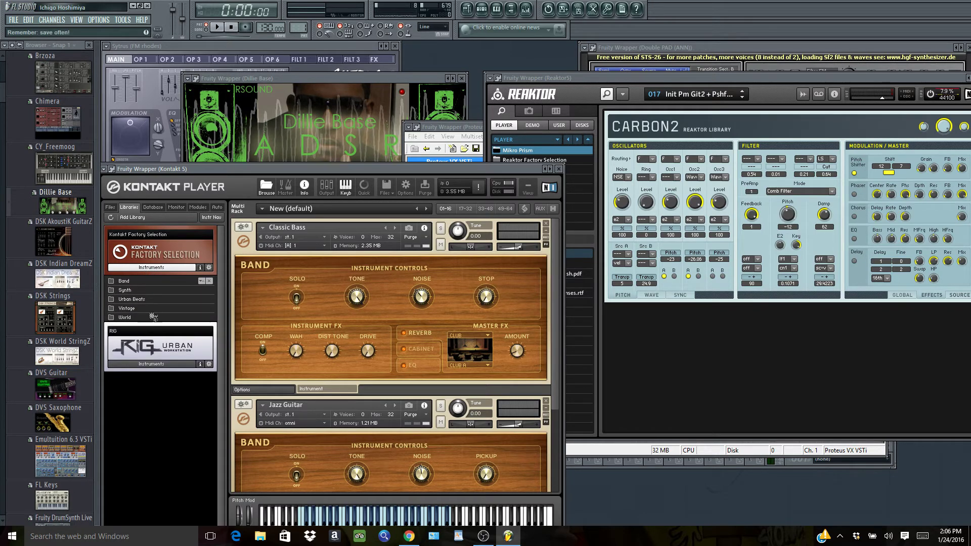
double_click(114, 282)
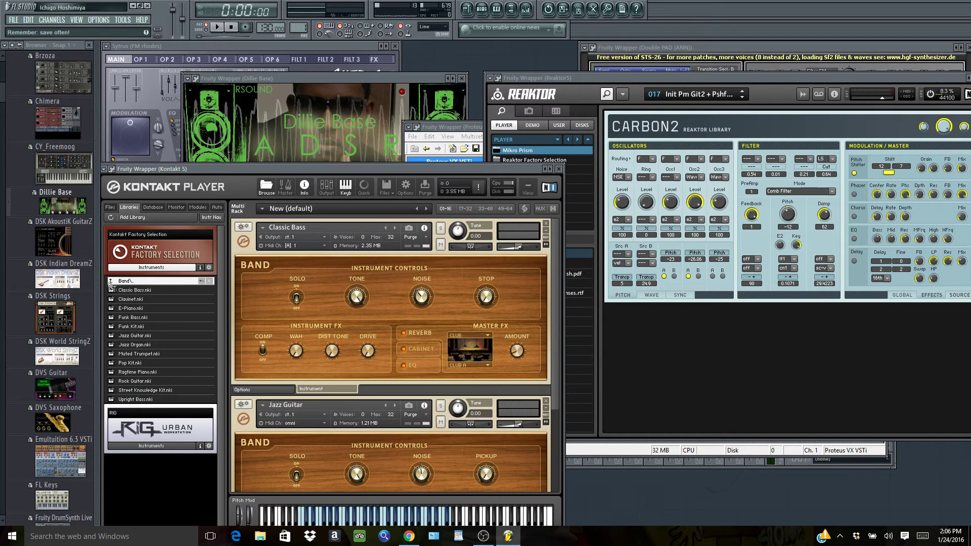
left_click(110, 281)
double_click(114, 290)
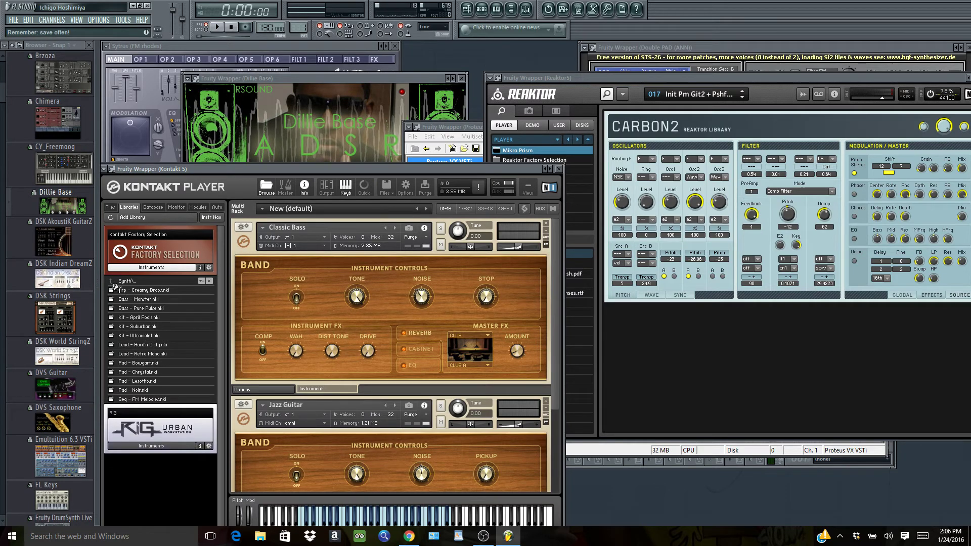
left_click(113, 283)
double_click(114, 299)
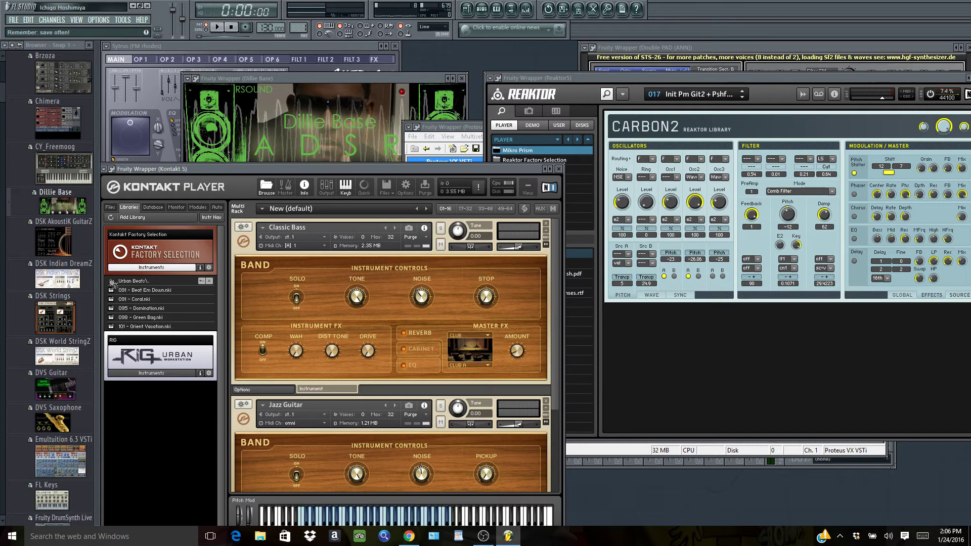
left_click(113, 283)
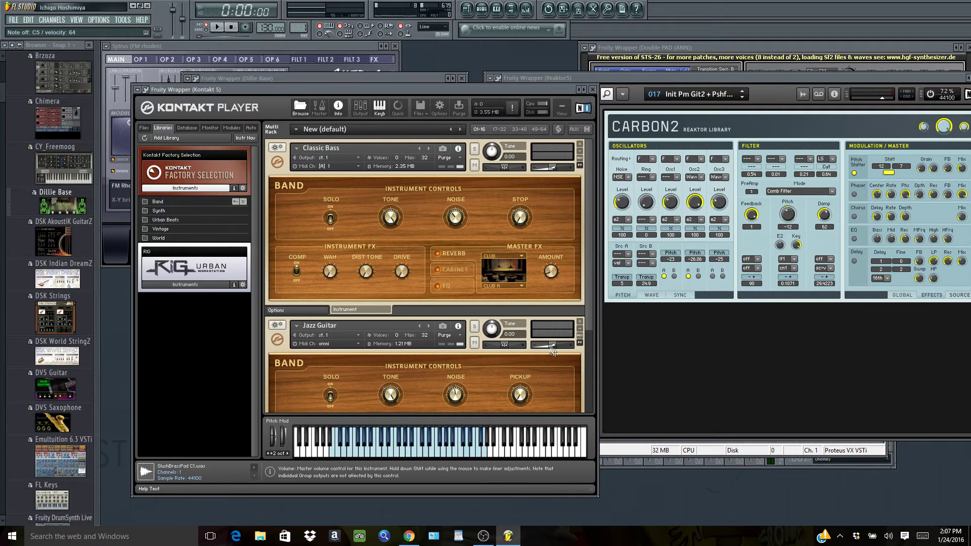
Briefly solo Jazz Guitar, and drag its volume slider to settle at -3.2
left_click_drag(553, 348, 536, 351)
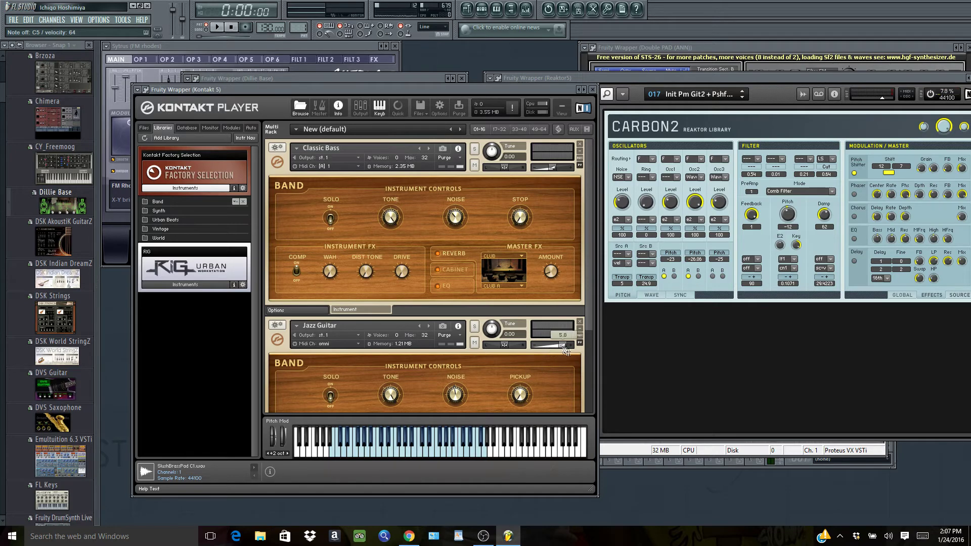
left_click(475, 326)
left_click(474, 340)
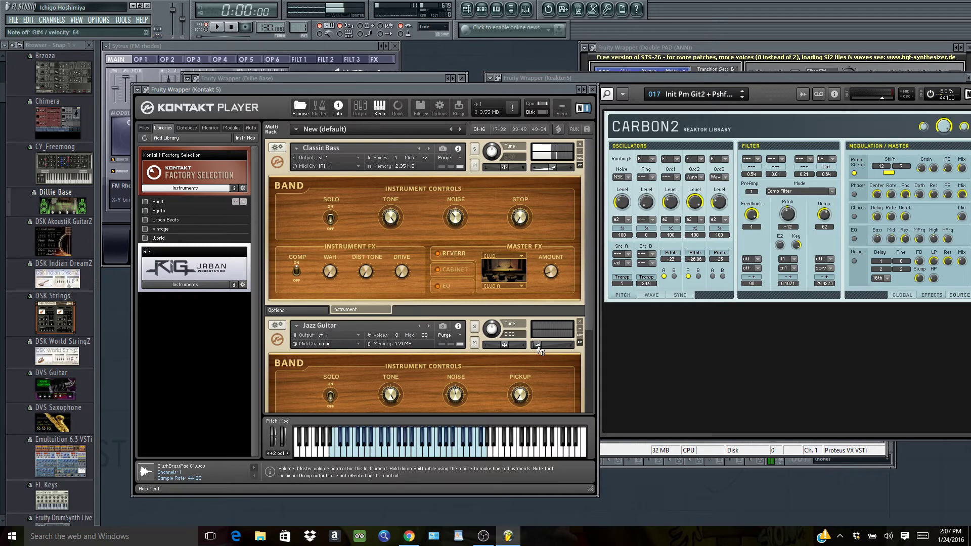
left_click_drag(539, 347, 573, 352)
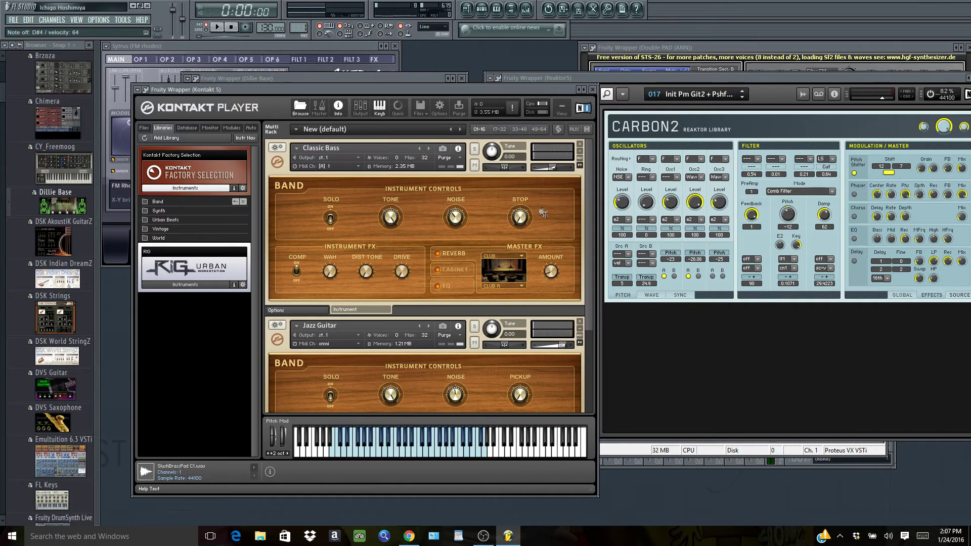
Load Band's E-Piano.nki on omni MIDI at volume 6.2, then return to the top library folders
double_click(152, 202)
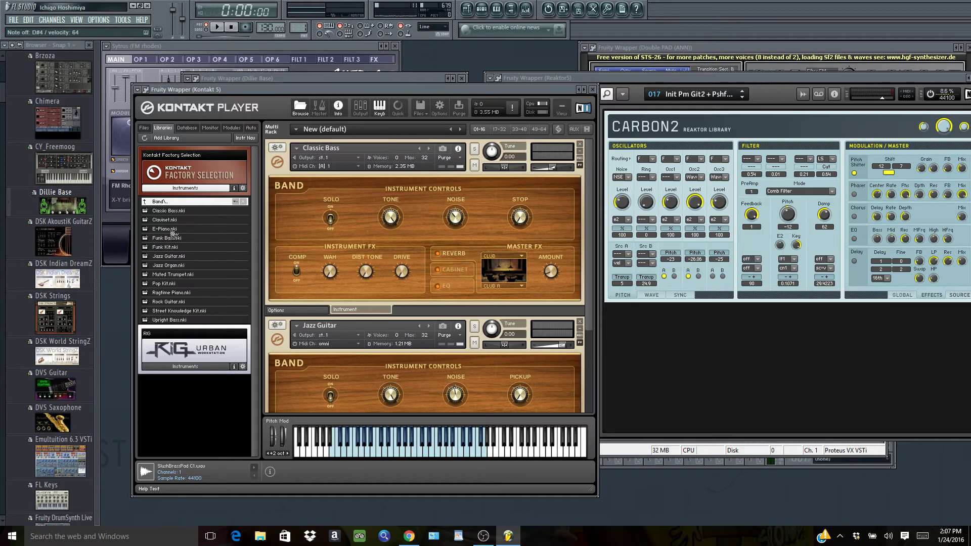
left_click(173, 229)
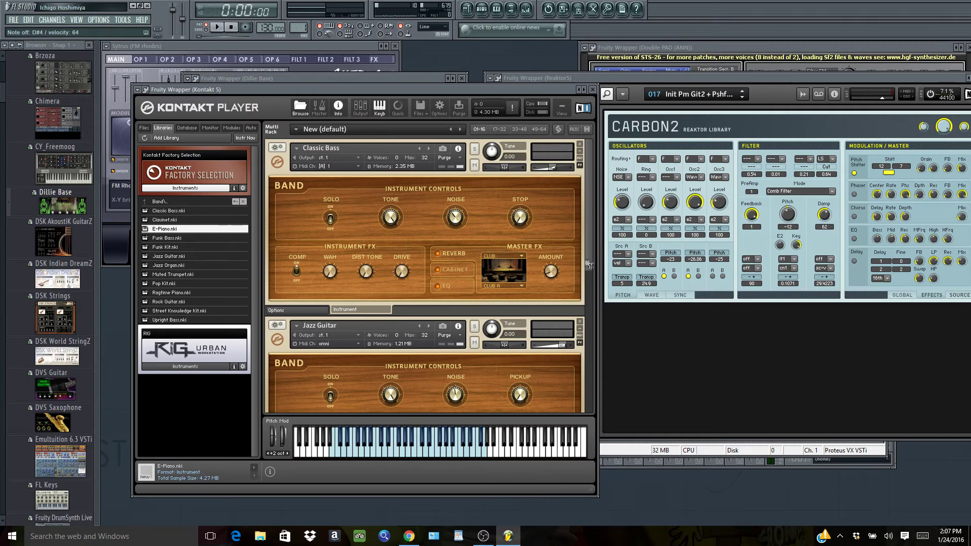
scroll(546, 364, "down", 5)
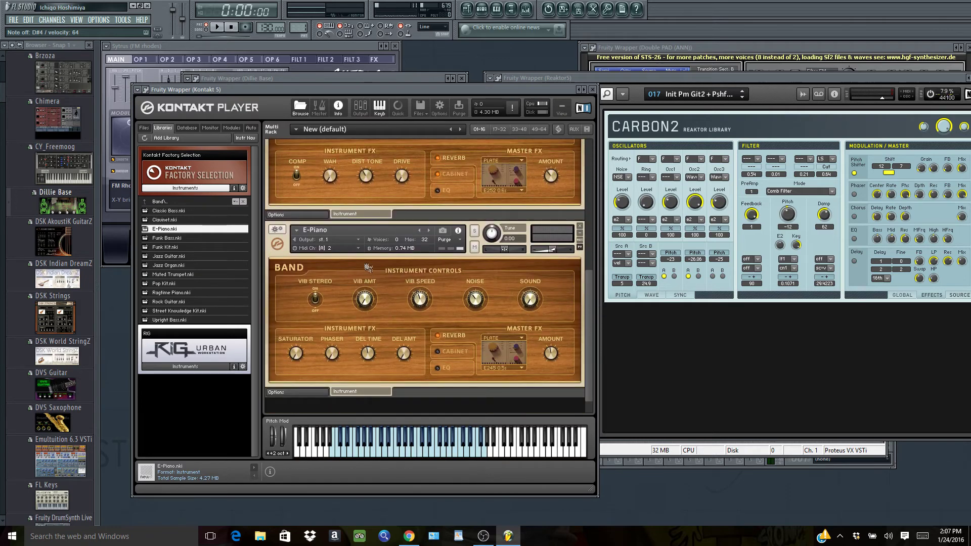
left_click(359, 247)
left_click(337, 260)
mouse_move(590, 296)
left_mouse_down()
mouse_move(592, 177)
mouse_move(591, 289)
left_mouse_up()
left_click_drag(551, 265, 567, 263)
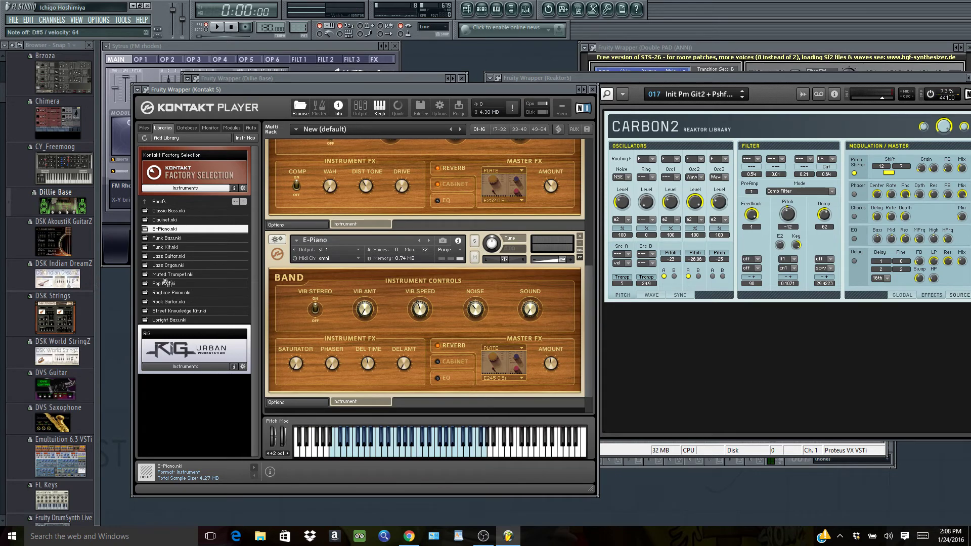
left_click(143, 205)
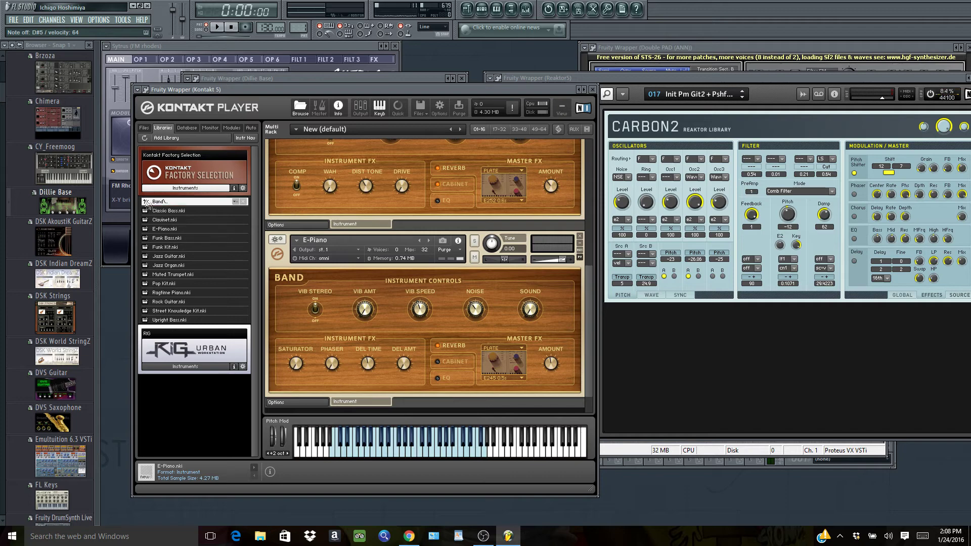
double_click(146, 204)
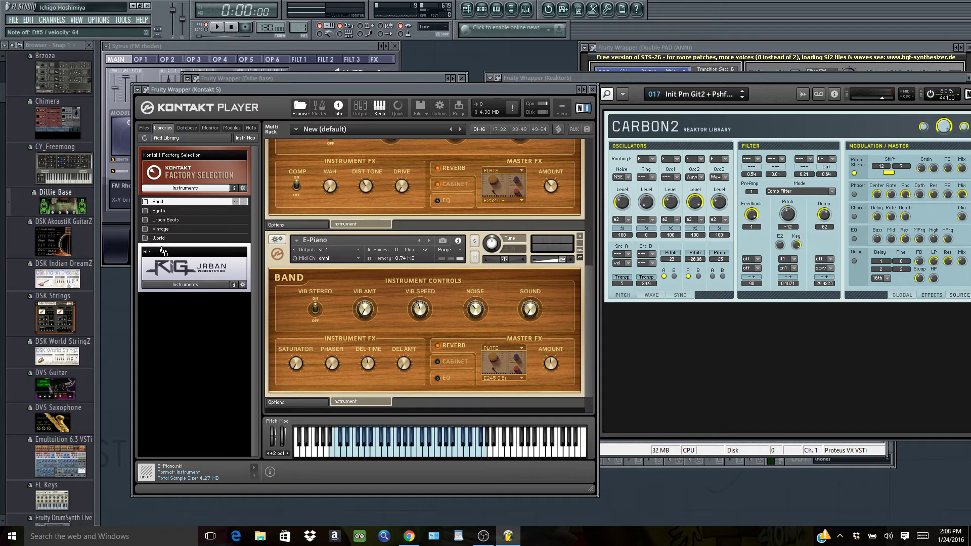
Close the Chrome browser and bring FL Studio back to the front
left_click(133, 6)
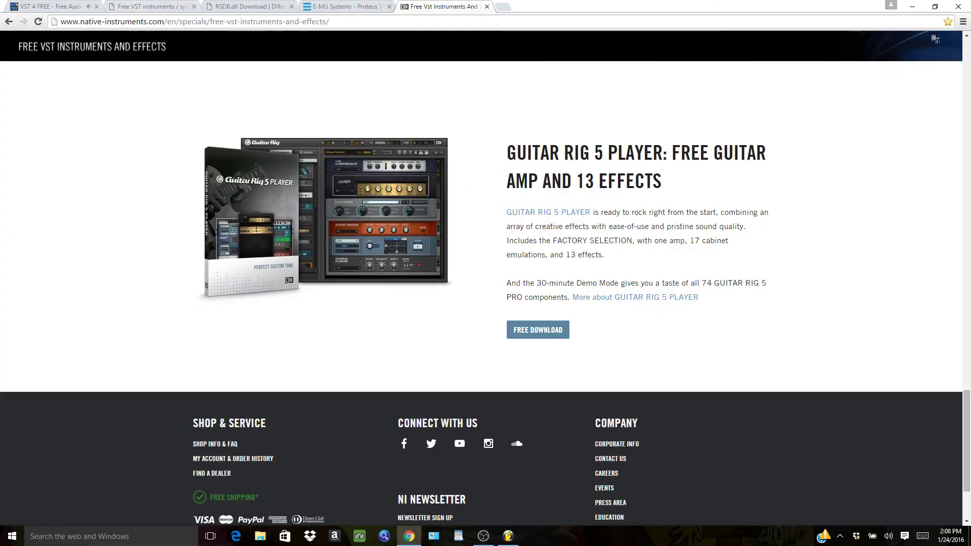
left_click(960, 6)
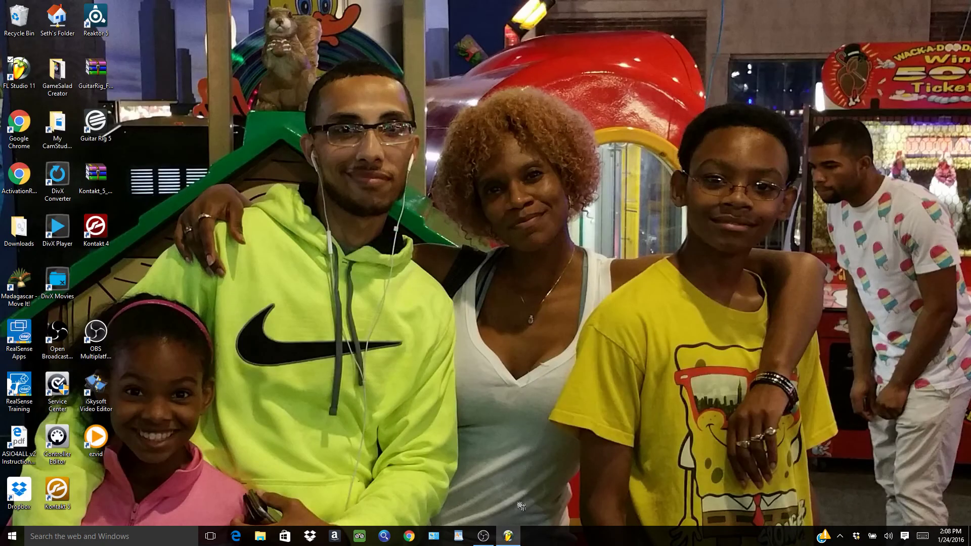
left_click(507, 535)
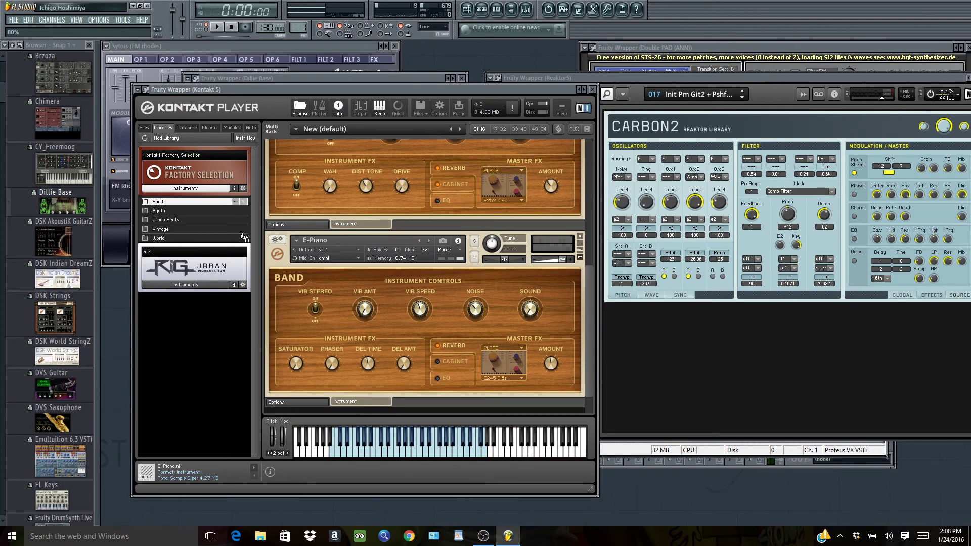
Load Vintage's String Melody - Orchestra.nki on omni MIDI at volume -6.9
double_click(149, 211)
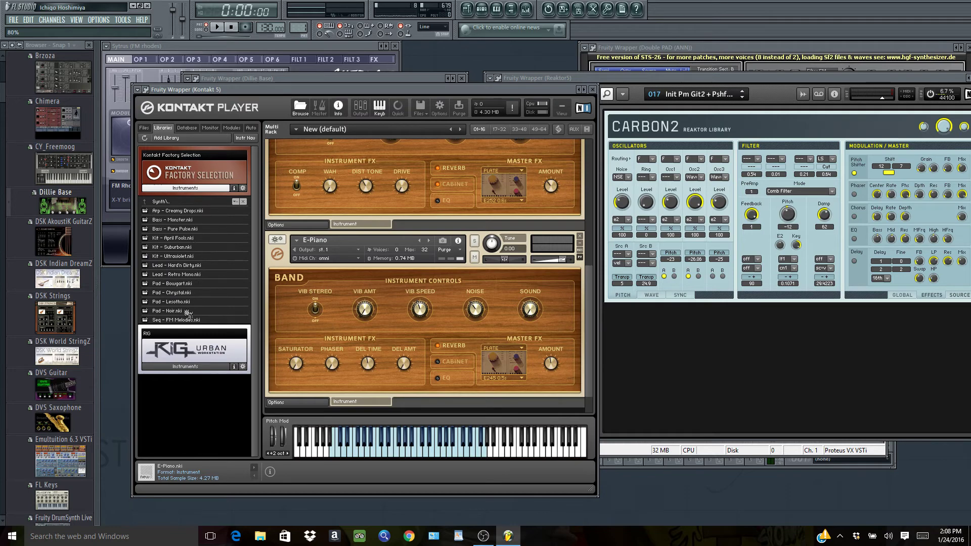
double_click(138, 204)
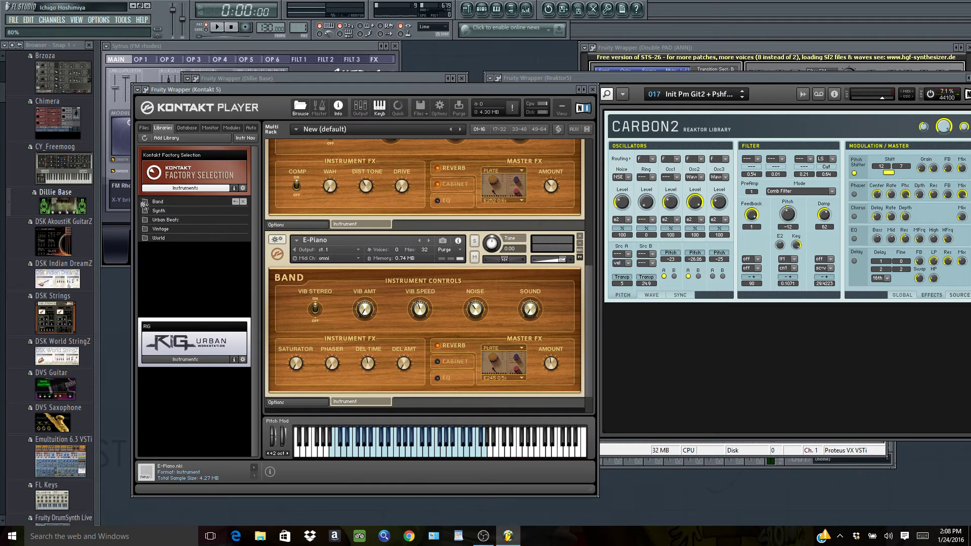
double_click(151, 230)
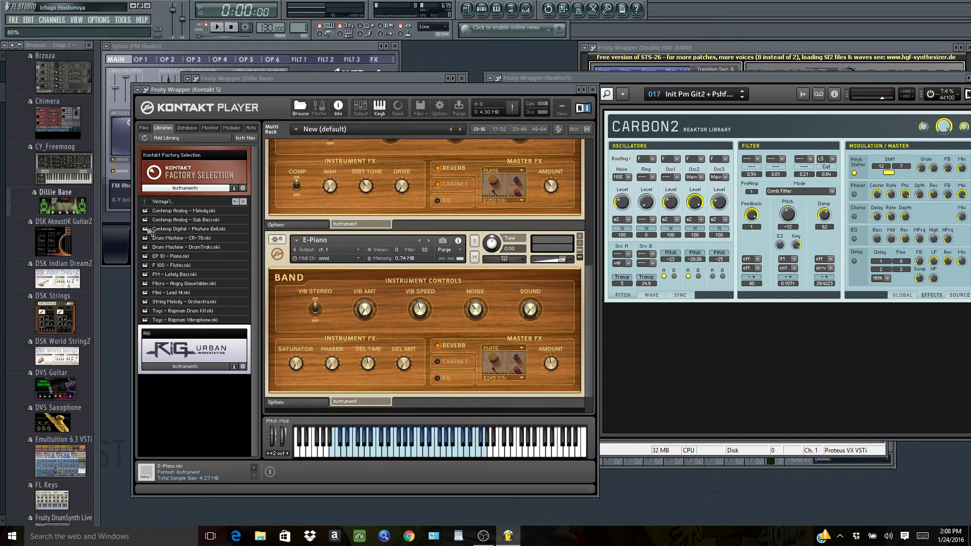
double_click(167, 302)
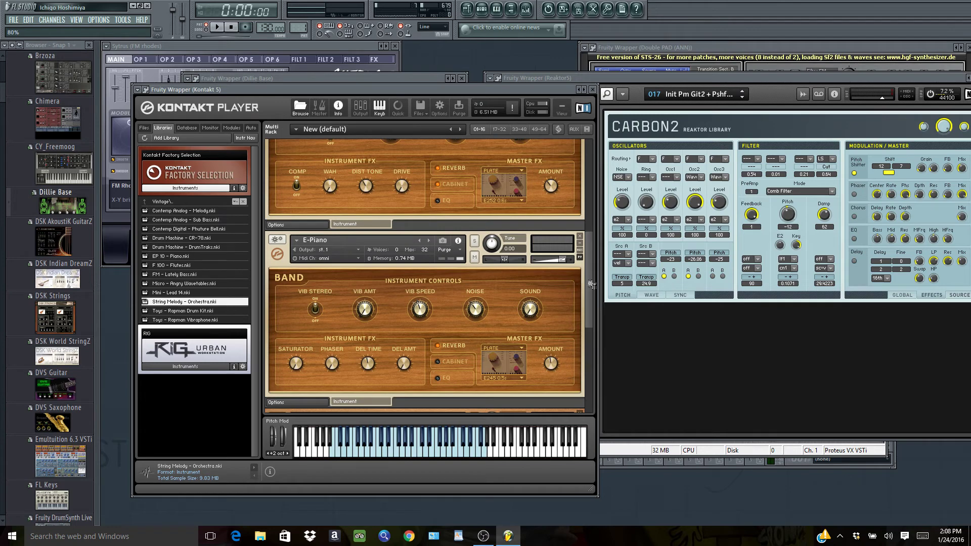
scroll(531, 304, "down", 3)
scroll(484, 330, "down", 3)
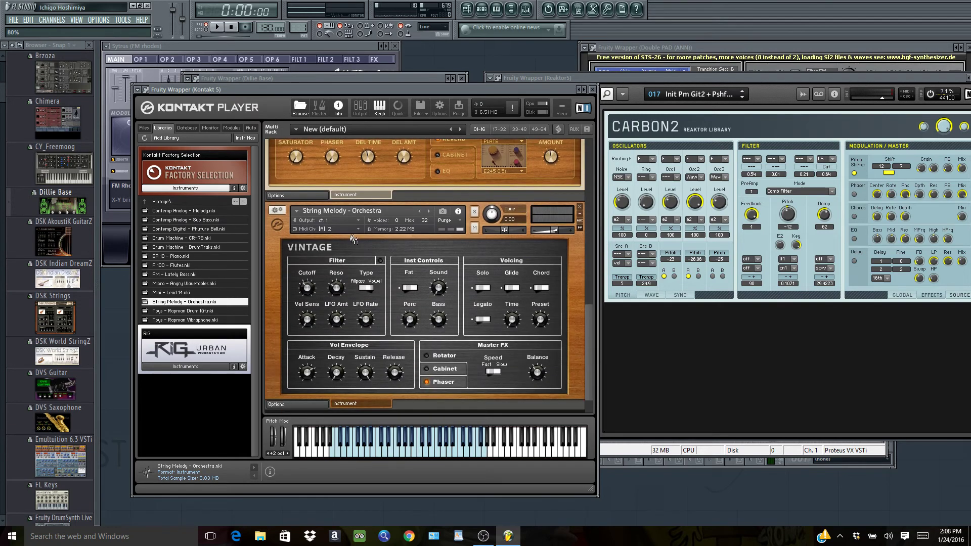
left_click(357, 228)
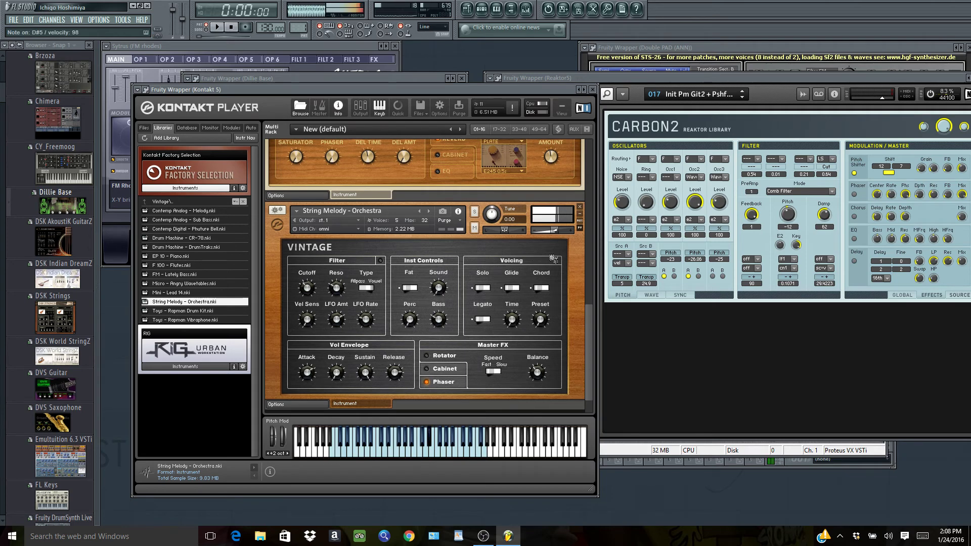
left_click_drag(554, 233, 563, 238)
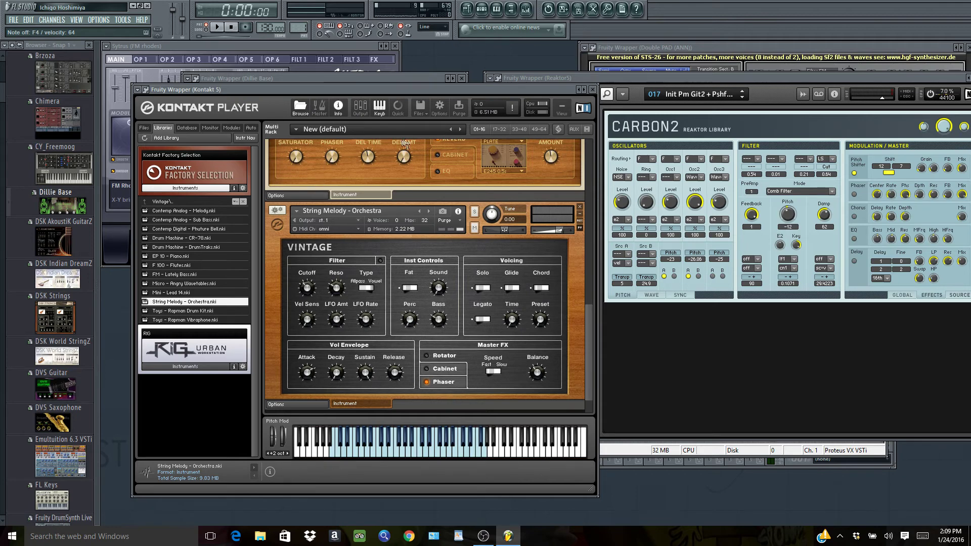
Focus the Sytrus FM rhodes window and show the Step Sequencer channel list
left_click(328, 53)
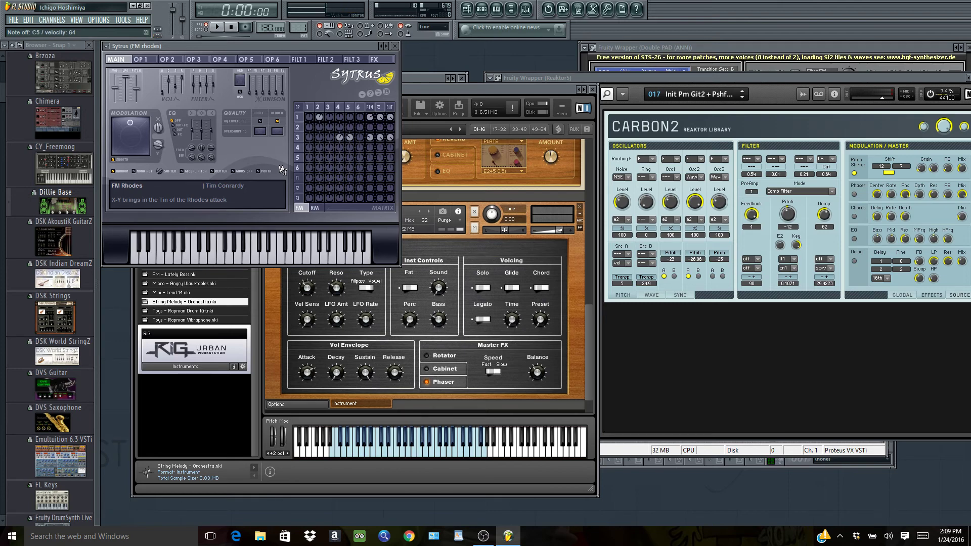
left_click(486, 13)
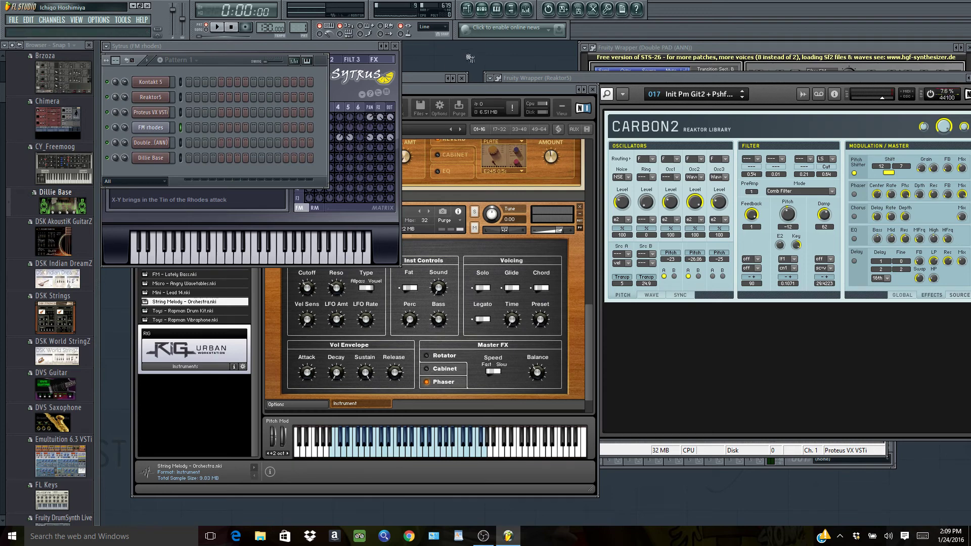
Link the FM rhodes channel to mixer Insert 1
left_click(525, 11)
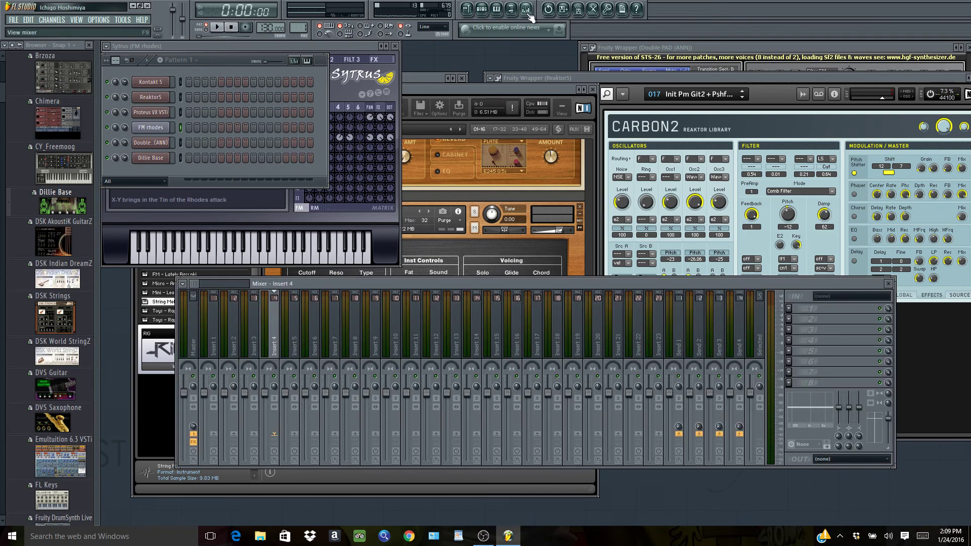
left_click(213, 322)
right_click(213, 321)
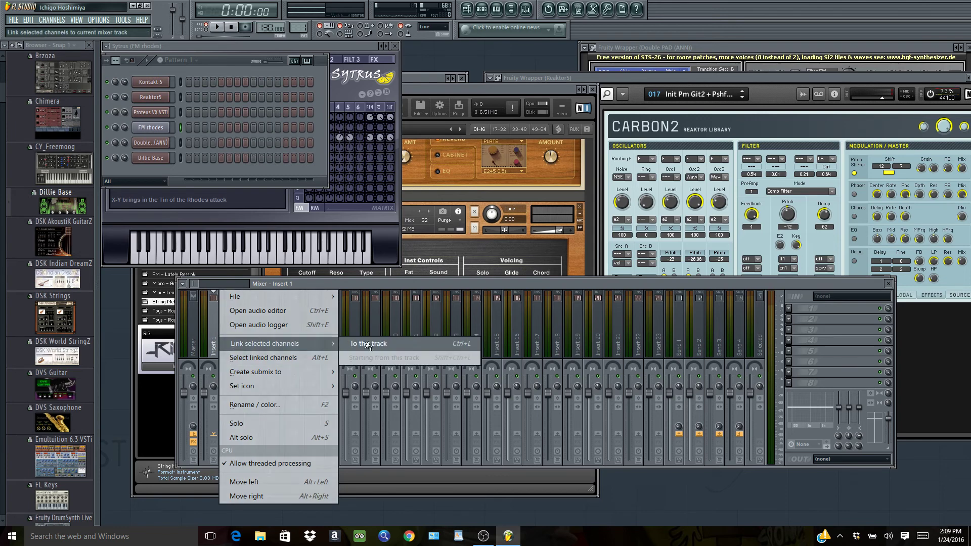
left_click(372, 347)
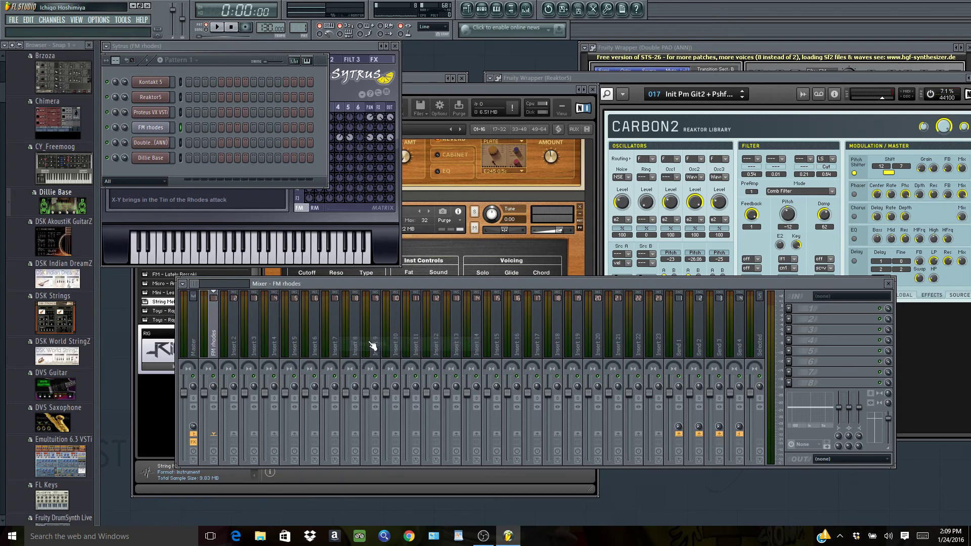
Load Fruity Chorus, Fruity Reeverb 2 and Fruity Delay 2 into Insert 1's slots 1–3
left_click(793, 311)
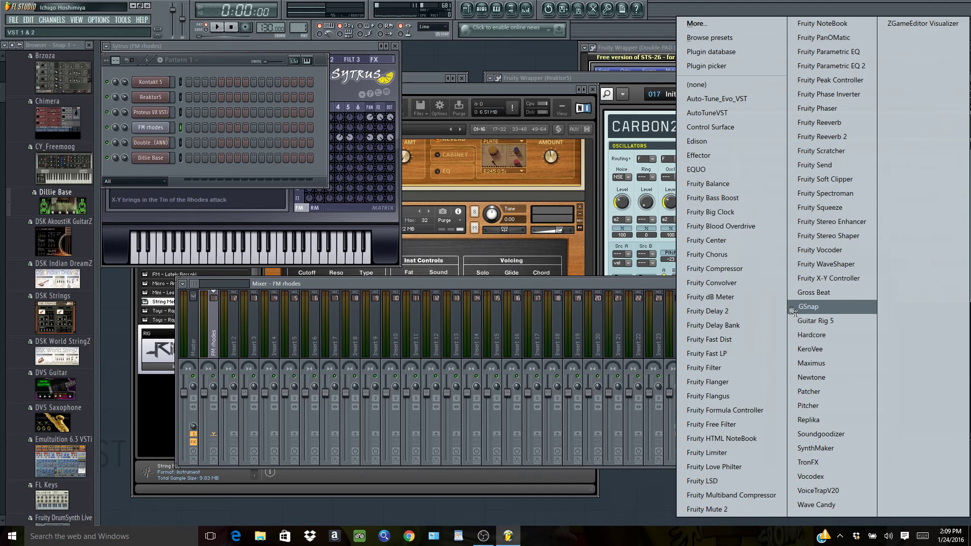
left_click(731, 260)
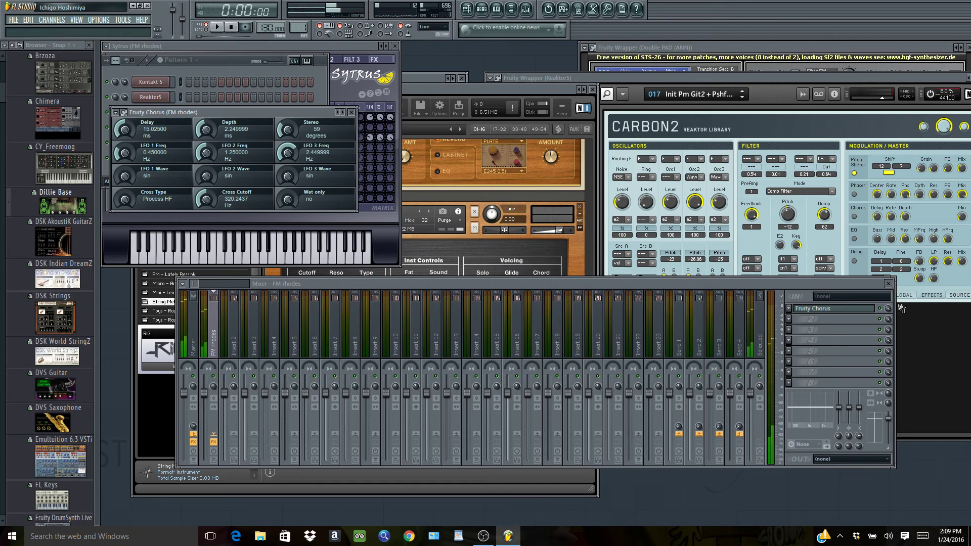
left_click(885, 311)
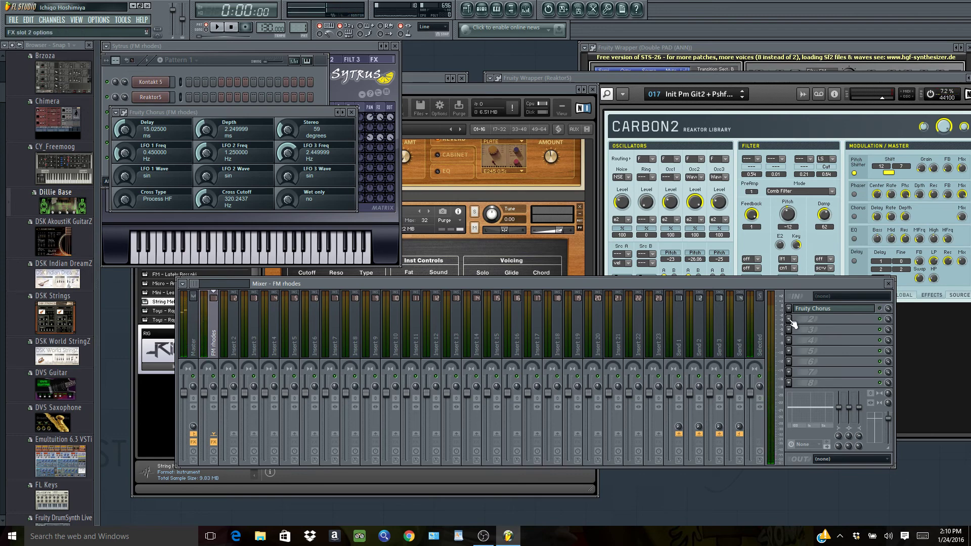
left_click(835, 314)
left_click(836, 139)
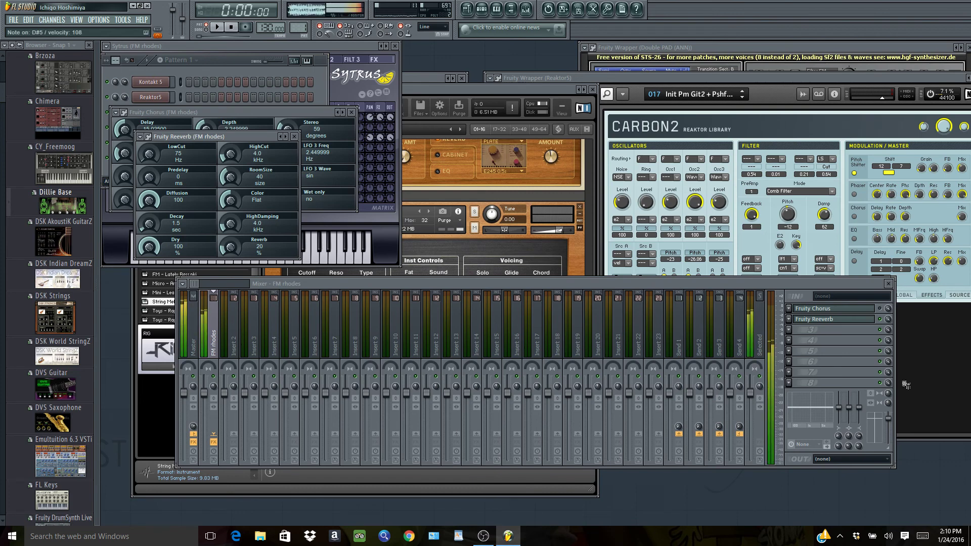
left_click(874, 354)
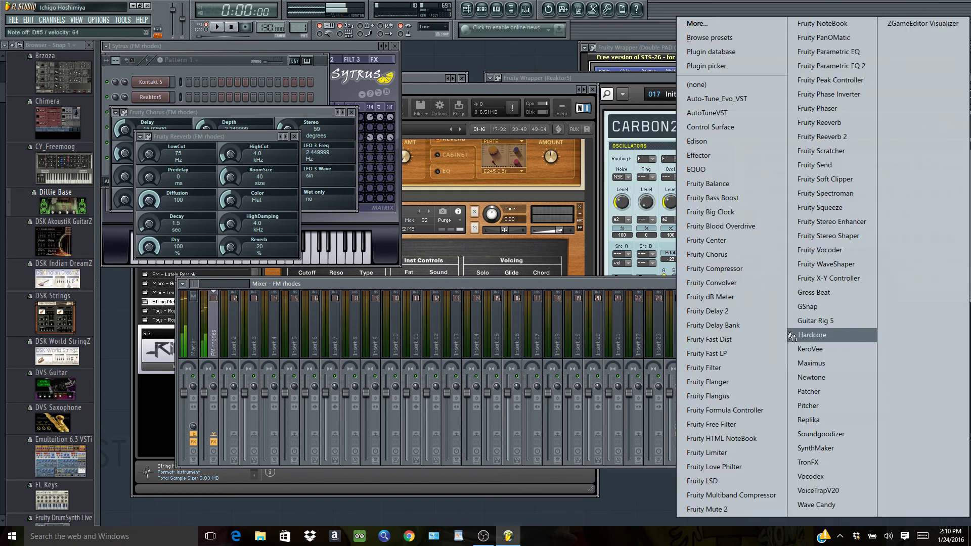
left_click(805, 337)
left_click(707, 311)
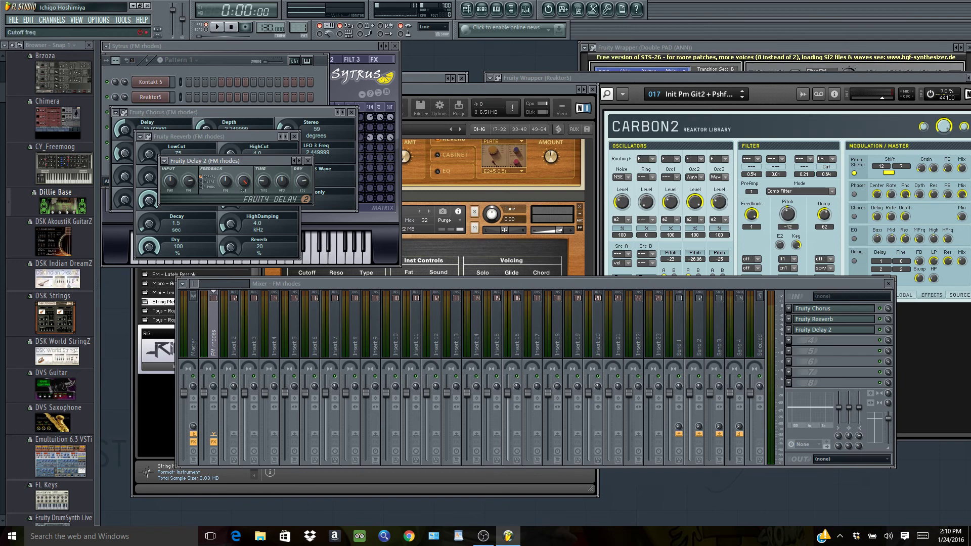
key("d")
left_click_drag(3, 94, 4, 142)
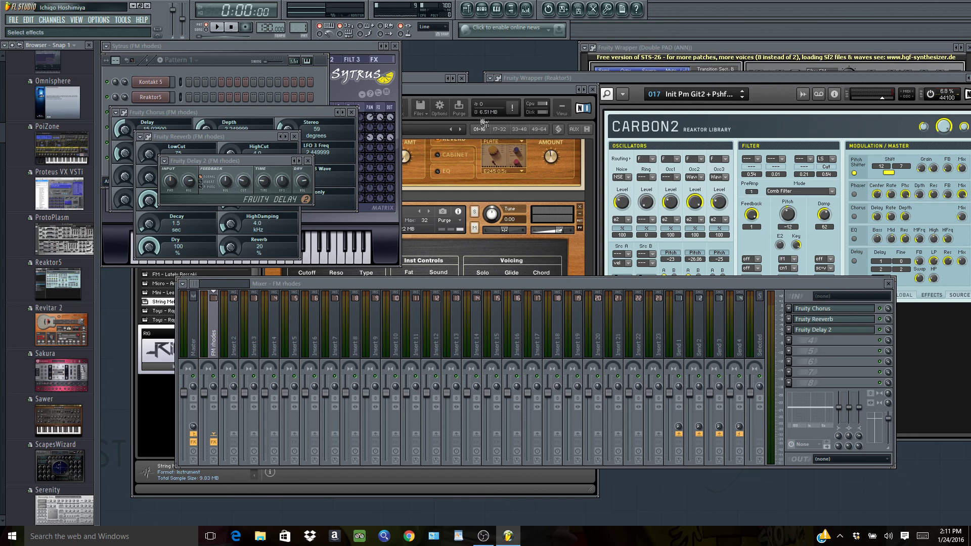